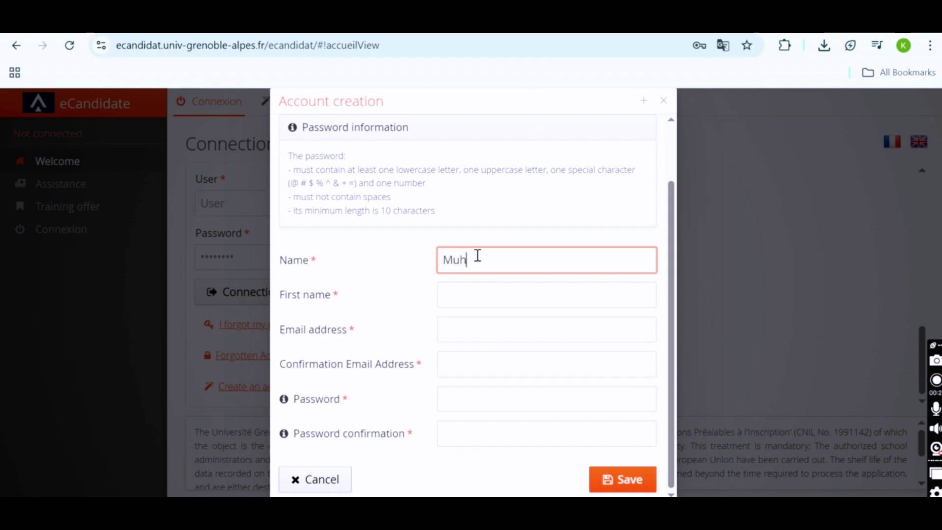
Fill the new account form with the applicant's surname, first name, autofilled email and confirmation email
{"action": "key", "text": "Tab"}
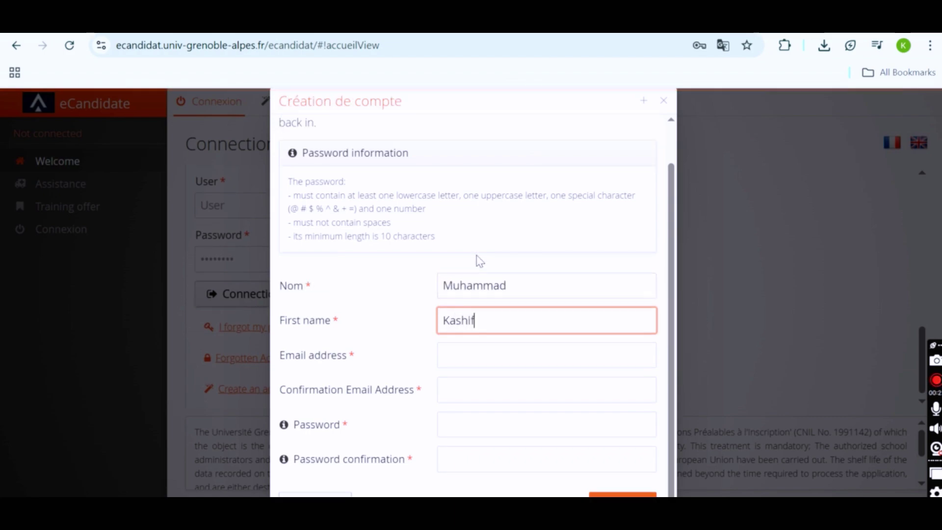
{"action": "key", "text": "Tab"}
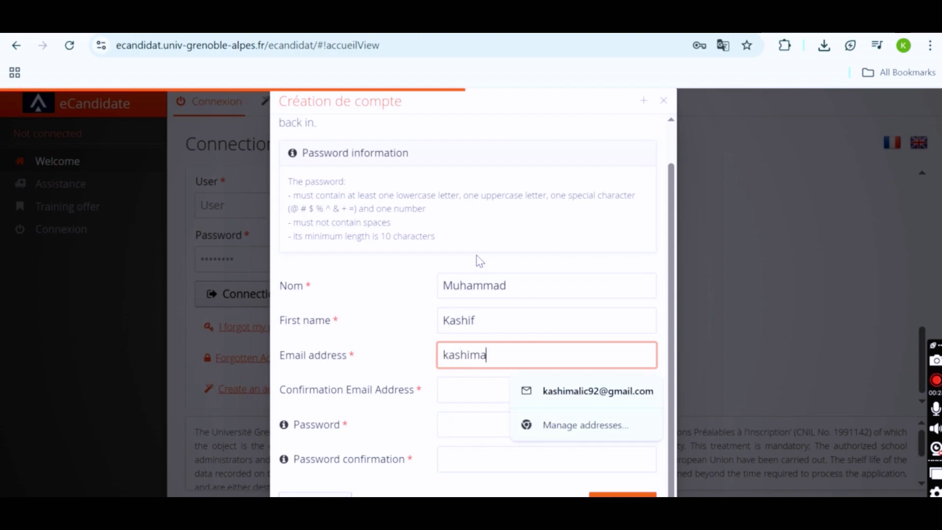
{"action": "left_click", "coordinate": [608, 393]}
{"action": "left_click", "coordinate": [584, 392]}
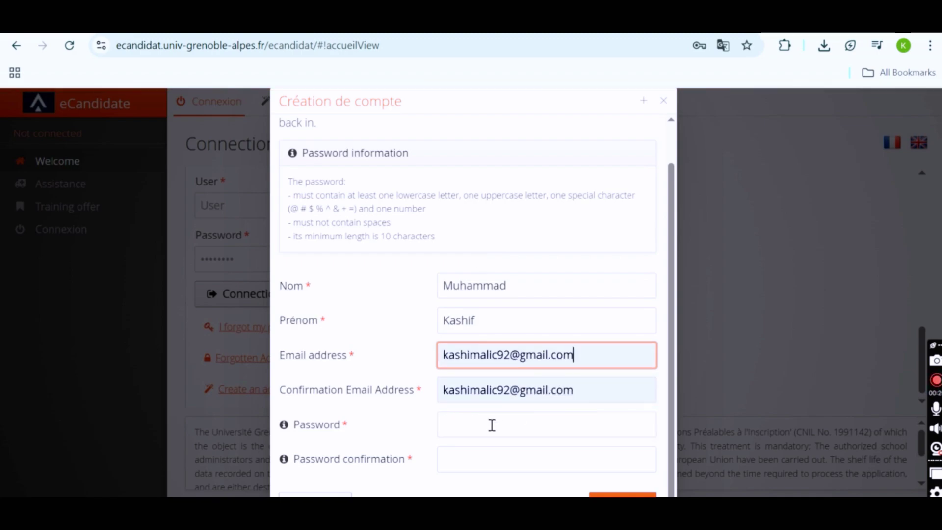
{"action": "left_click", "coordinate": [487, 427]}
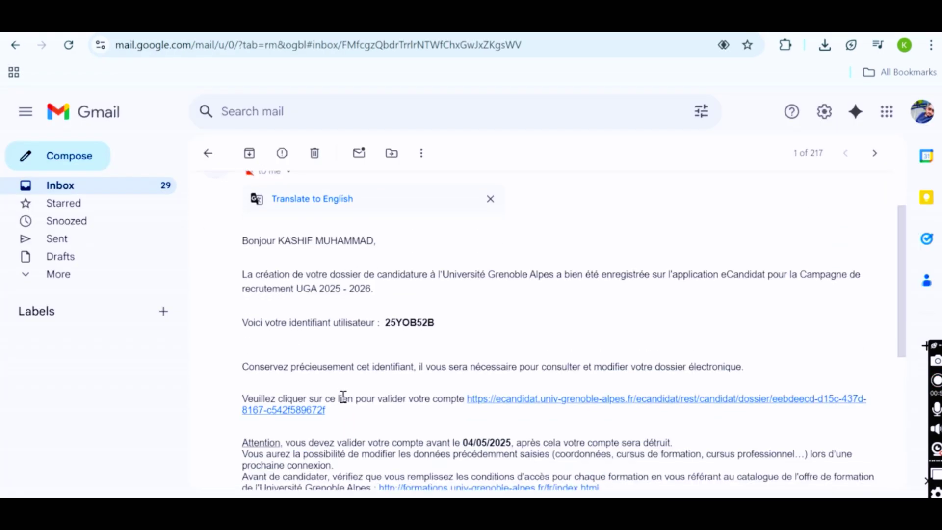
Open the account validation link from the eCandidat email, then select the user identifier in Gmail
{"action": "scroll", "coordinate": [343, 395], "scroll_direction": "down", "scroll_amount": 1}
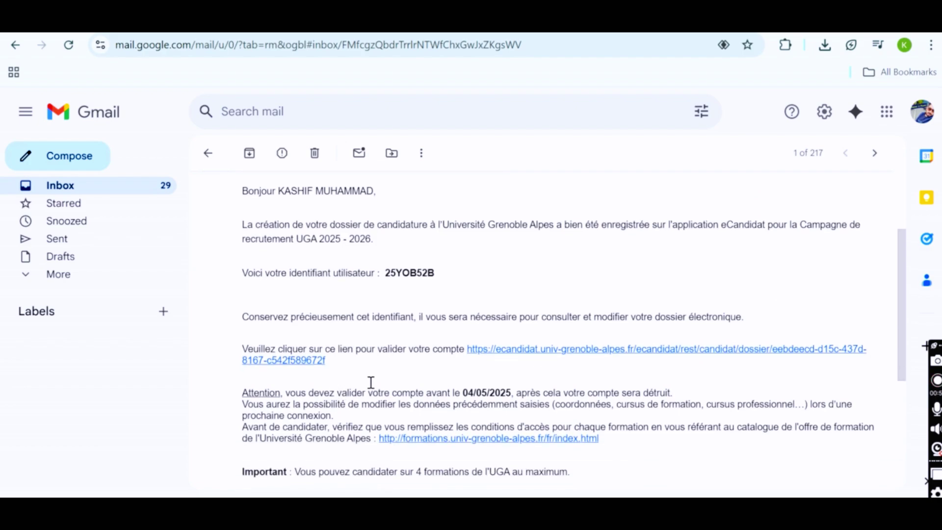
{"action": "left_click", "coordinate": [494, 355]}
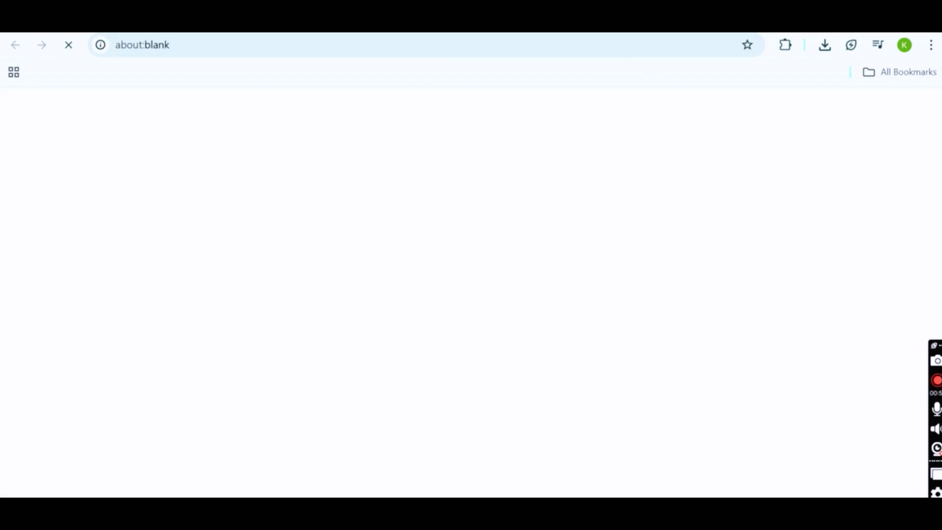
{"action": "left_click", "coordinate": [726, 19]}
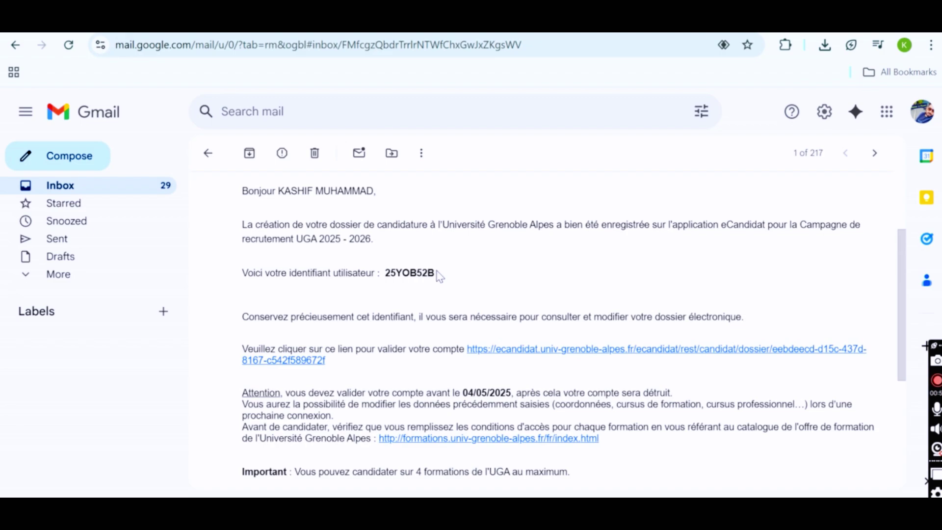
{"action": "left_click_drag", "start_coordinate": [436, 272], "coordinate": [385, 274]}
{"action": "key", "text": "ctrl+c"}
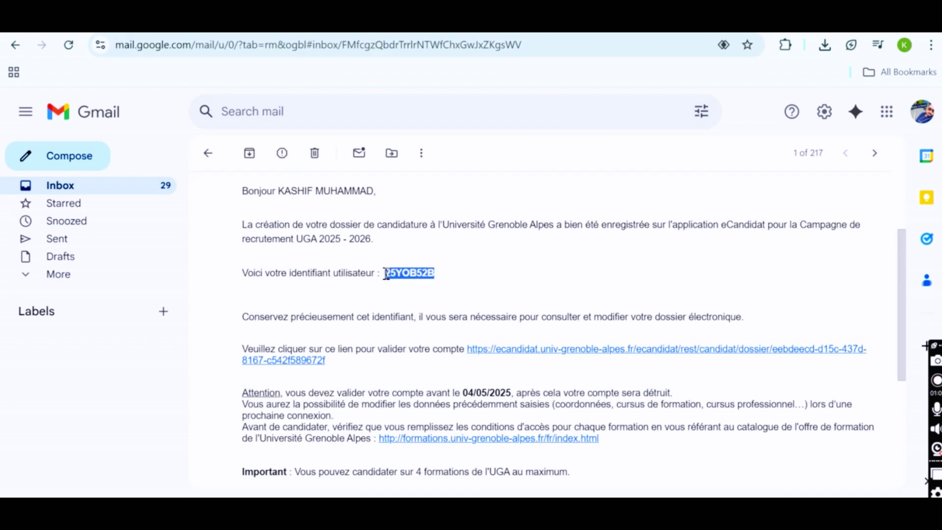
Paste the user identifier and enter the password on the eCandidat login form
{"action": "left_click", "coordinate": [804, 20]}
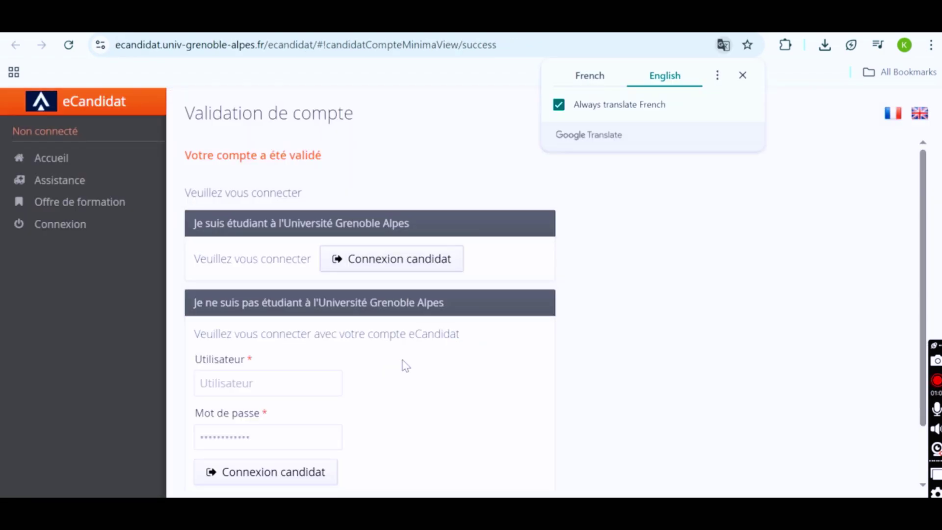
{"action": "left_click", "coordinate": [316, 388]}
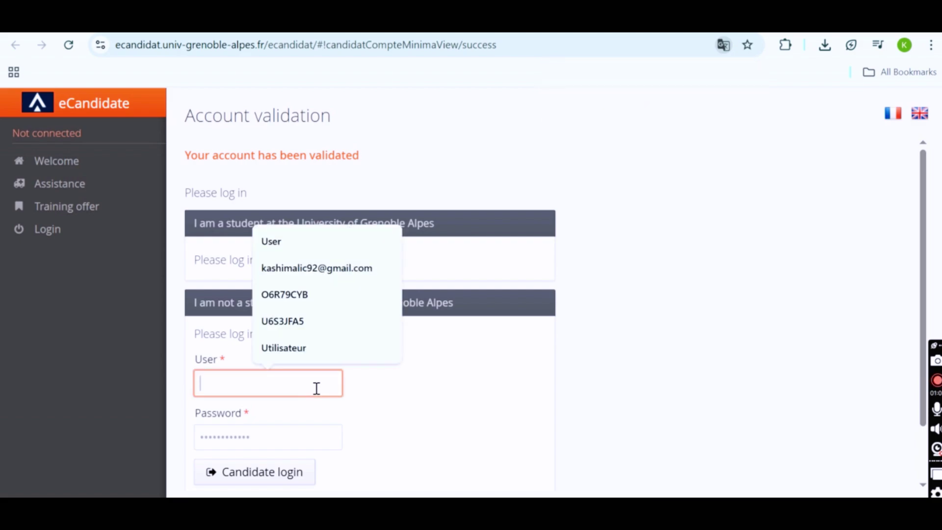
{"action": "key", "text": "ctrl+v"}
{"action": "key", "text": "Tab"}
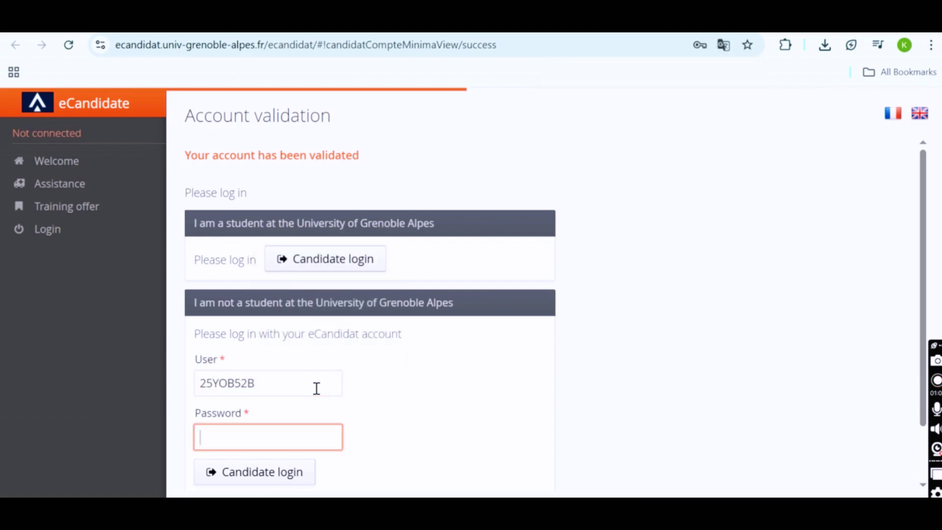
{"action": "type", "text": "********"}
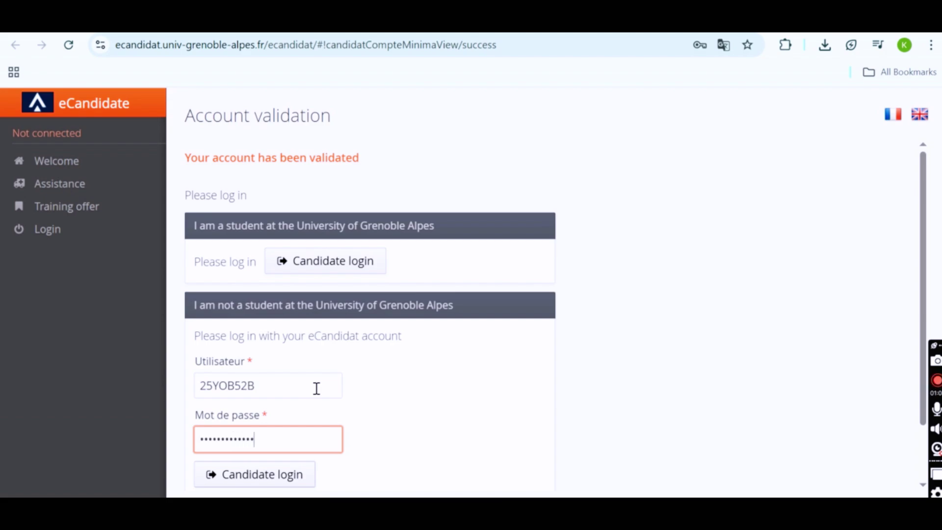
Log in as the candidate and look through the Assistance and Training offer pages
{"action": "scroll", "coordinate": [317, 387], "scroll_direction": "down", "scroll_amount": 1}
{"action": "left_click", "coordinate": [284, 427]}
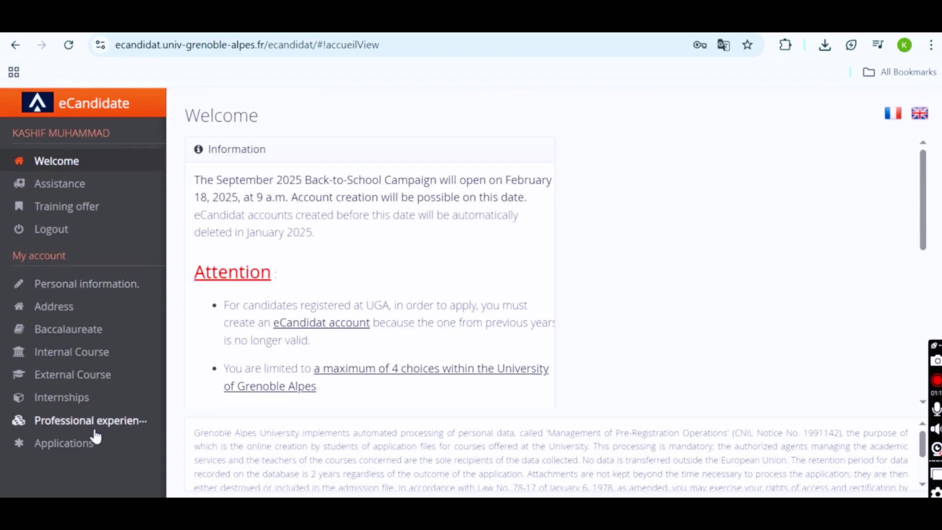
{"action": "left_click", "coordinate": [70, 184]}
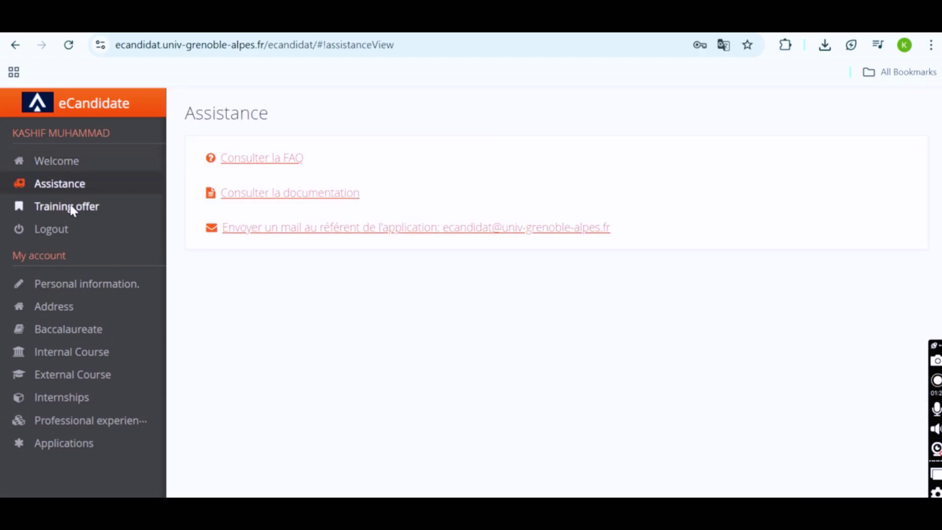
{"action": "left_click", "coordinate": [70, 207]}
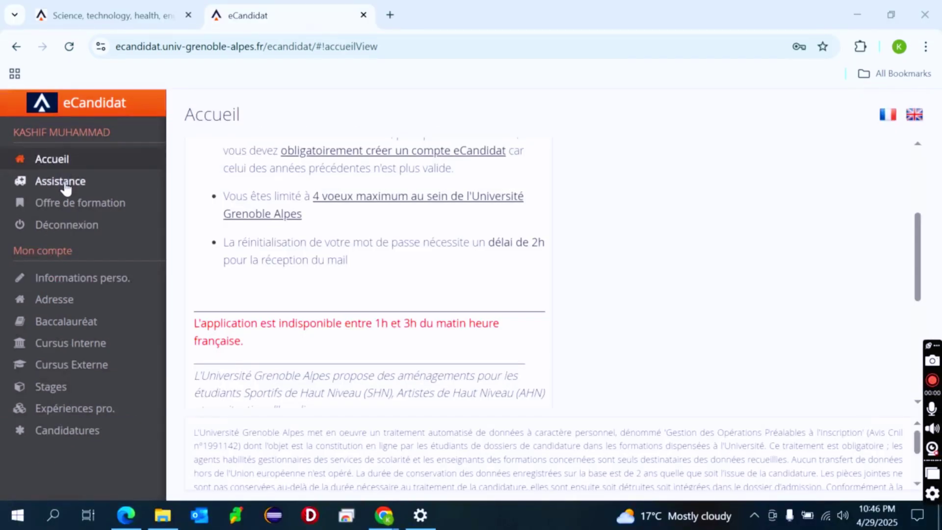
Start editing personal information and translate the page into English
{"action": "left_click", "coordinate": [65, 285]}
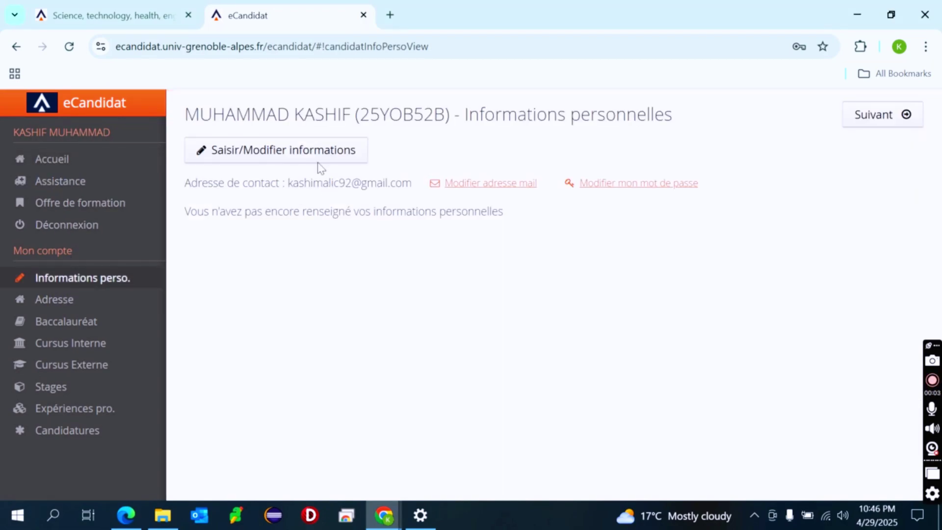
{"action": "left_click", "coordinate": [284, 156]}
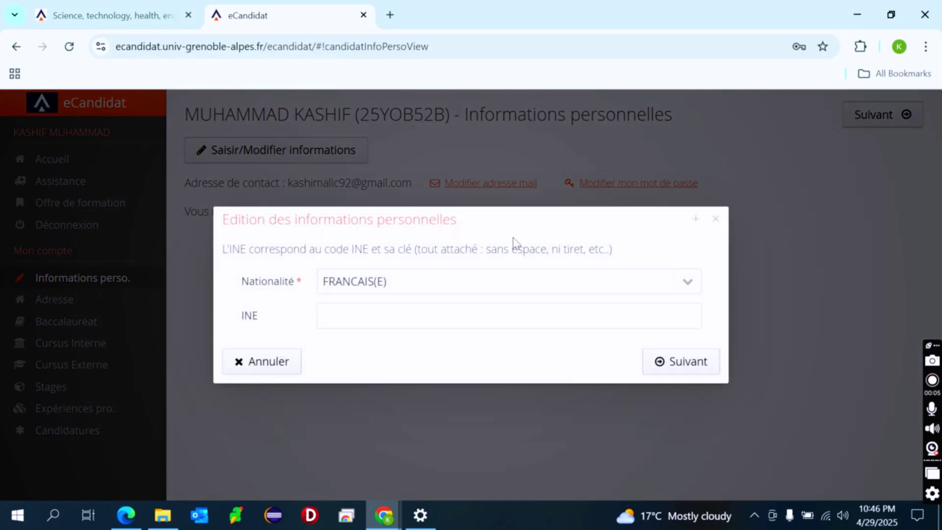
{"action": "right_click", "coordinate": [513, 242]}
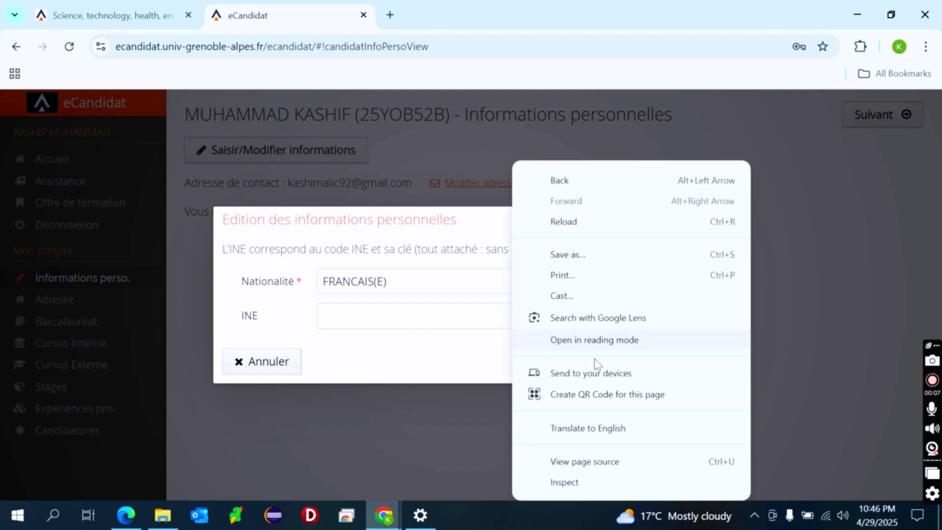
{"action": "left_click", "coordinate": [610, 434]}
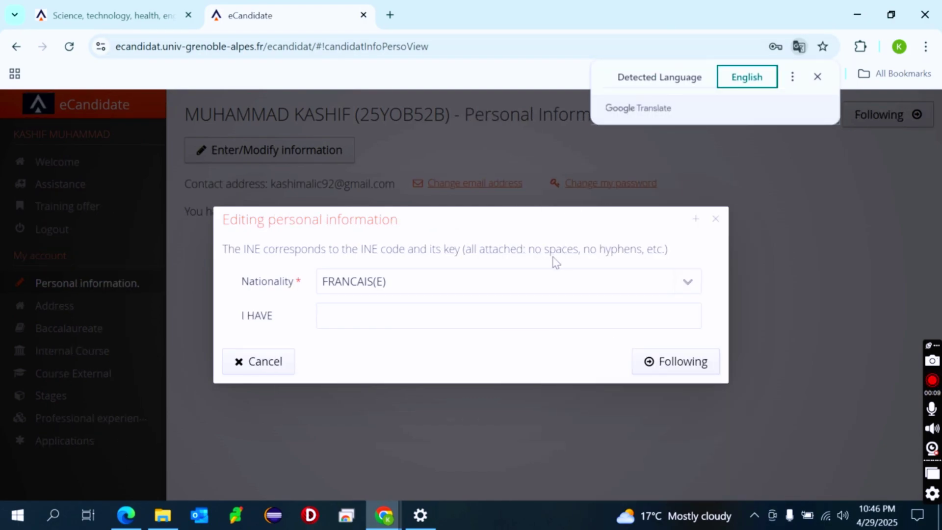
Replace the nationality with PAKISTANAIS(E)
{"action": "left_click", "coordinate": [419, 276]}
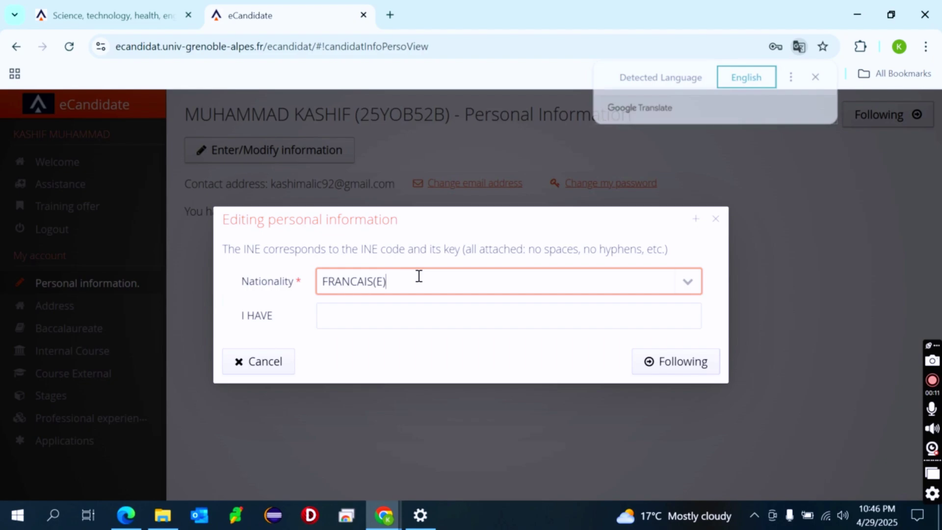
{"action": "triple_click", "coordinate": [419, 276]}
{"action": "type", "text": "pak"}
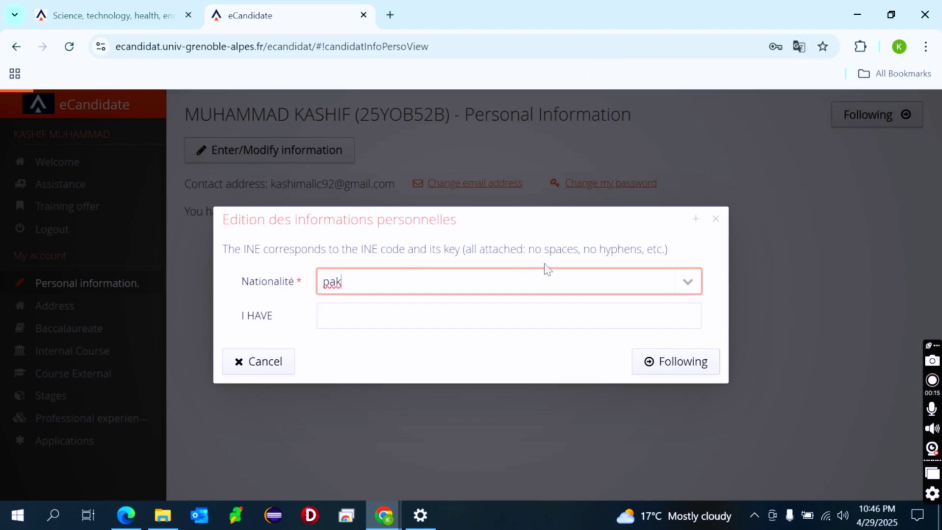
{"action": "left_click", "coordinate": [679, 279]}
{"action": "left_click", "coordinate": [507, 310]}
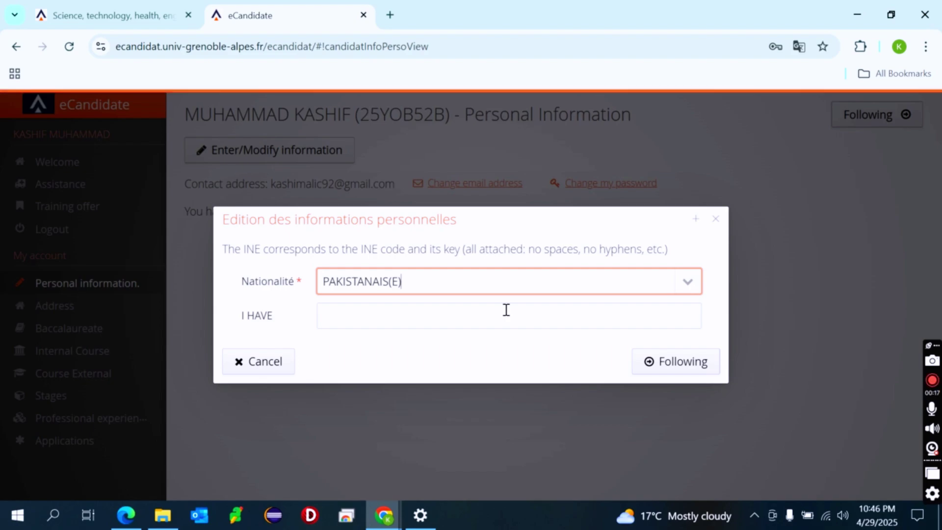
Open the full personal form and set the civility title to M
{"action": "left_click", "coordinate": [701, 367]}
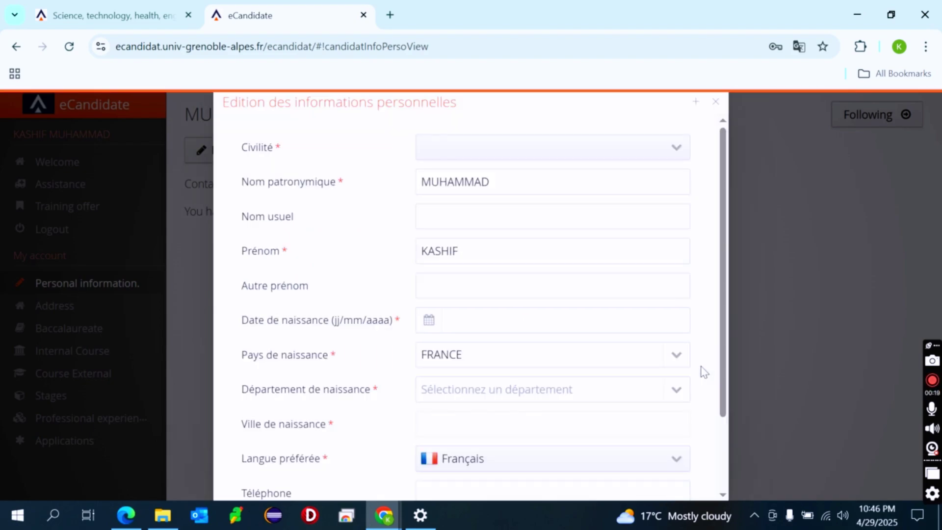
{"action": "left_click", "coordinate": [441, 154]}
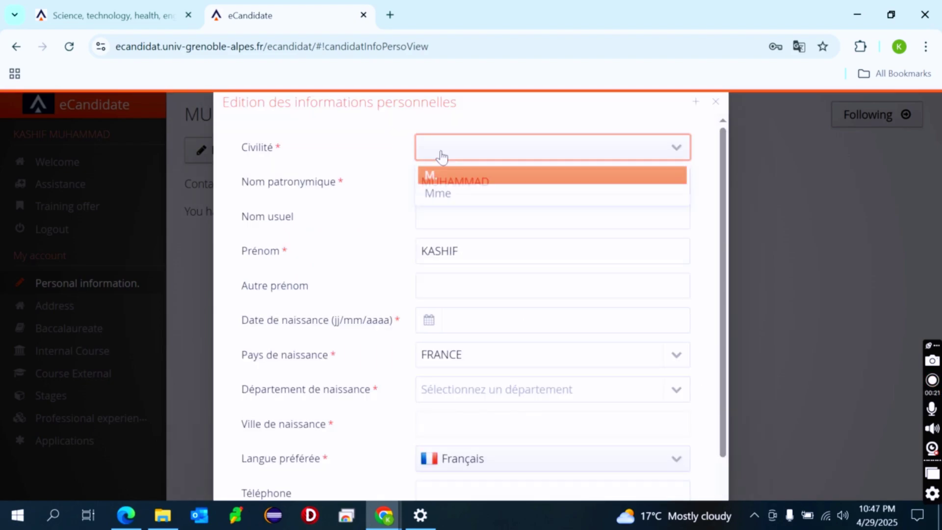
{"action": "left_click", "coordinate": [438, 176]}
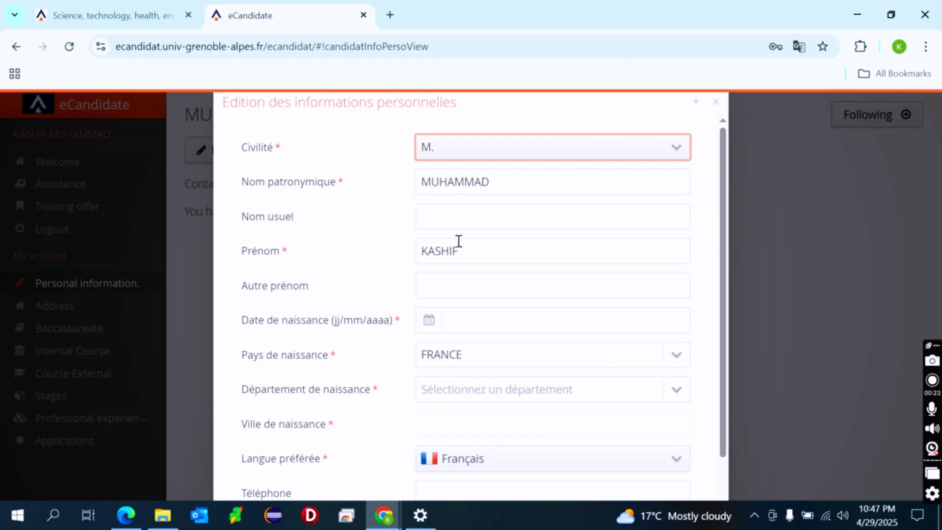
{"action": "scroll", "coordinate": [456, 244], "scroll_direction": "down", "scroll_amount": 1}
{"action": "scroll", "coordinate": [456, 244], "scroll_direction": "down", "scroll_amount": 1}
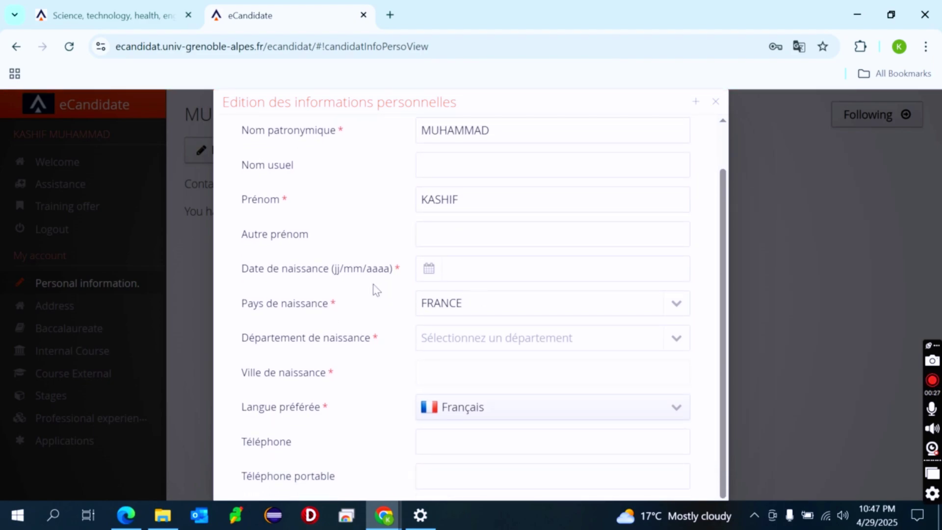
Translate the personal information form into English
{"action": "right_click", "coordinate": [385, 317]}
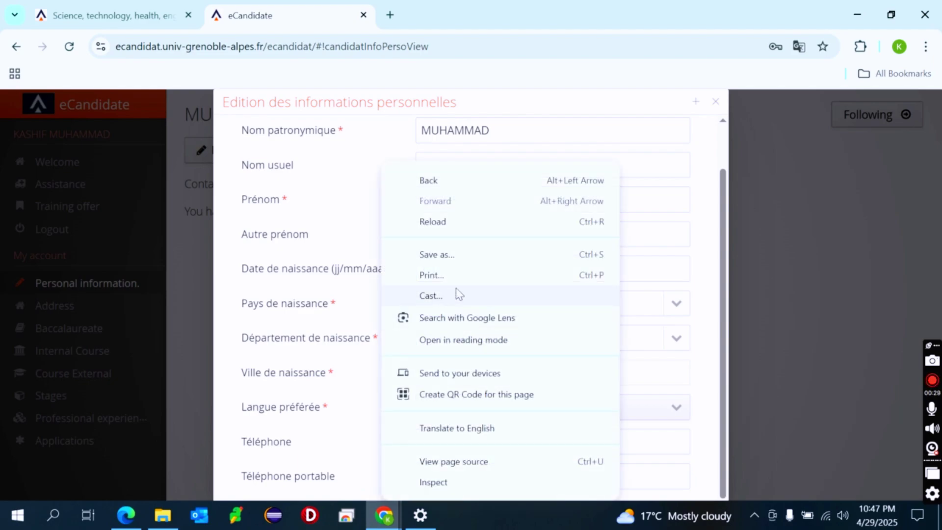
{"action": "left_click", "coordinate": [486, 431]}
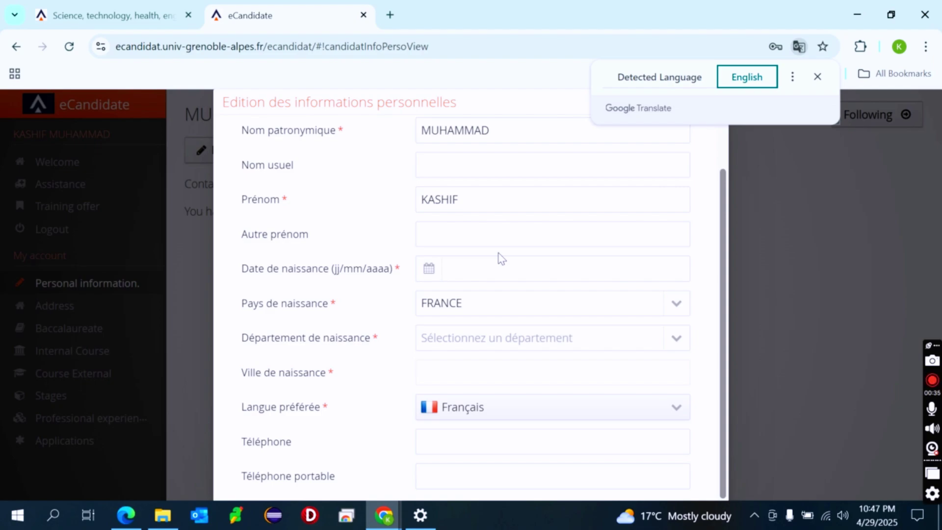
{"action": "right_click", "coordinate": [375, 216]}
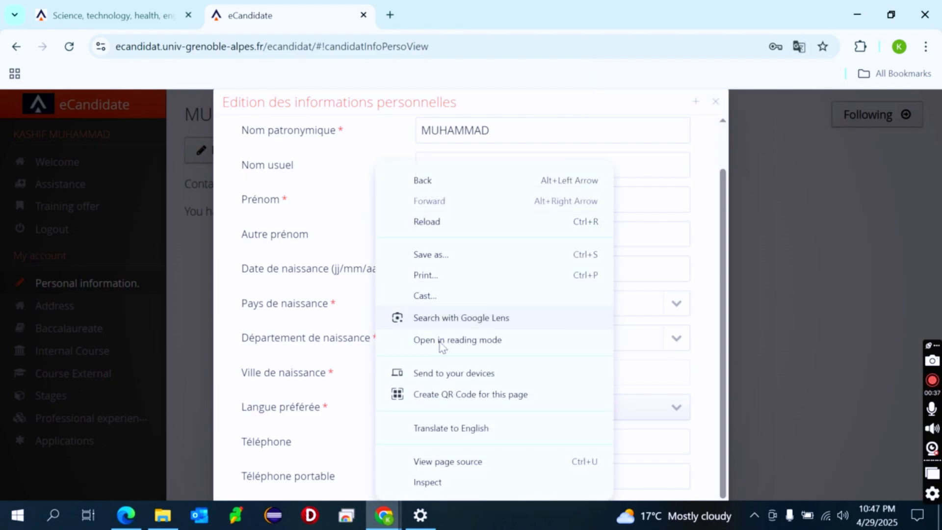
{"action": "left_click", "coordinate": [447, 430]}
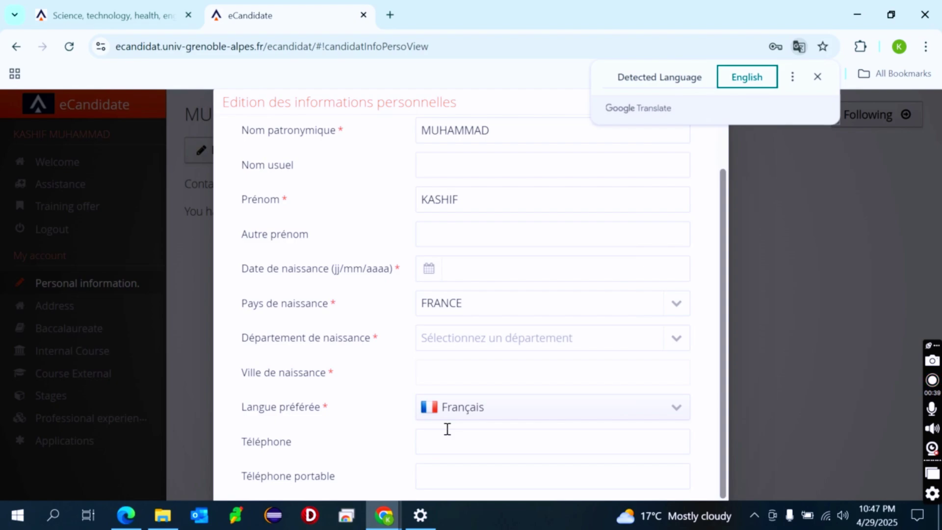
{"action": "left_click", "coordinate": [704, 76]}
{"action": "left_click", "coordinate": [745, 81]}
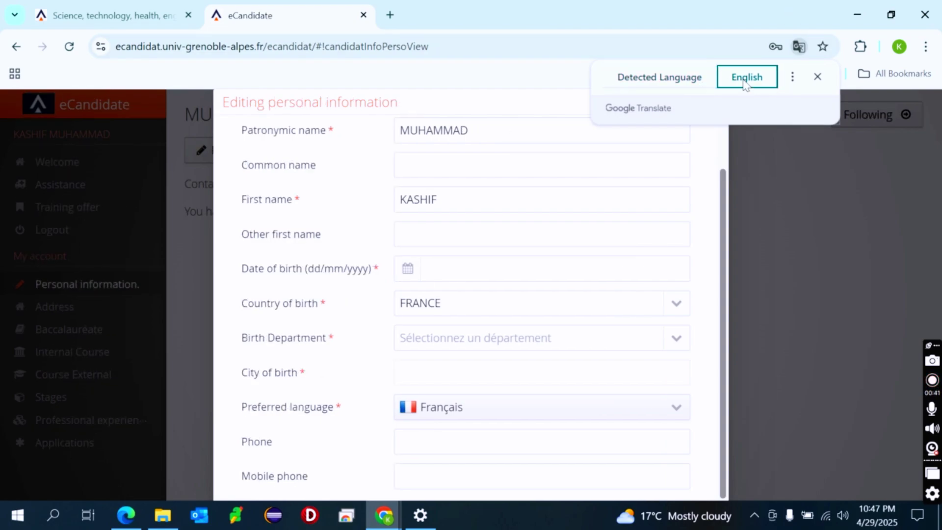
Enter the date of birth and change the country of birth from FRANCE to PAKISTAN
{"action": "left_click", "coordinate": [473, 275]}
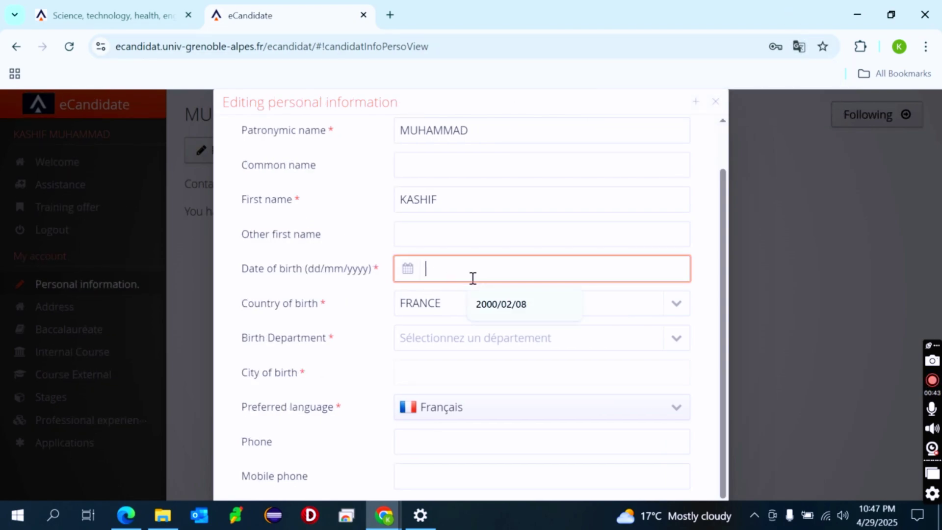
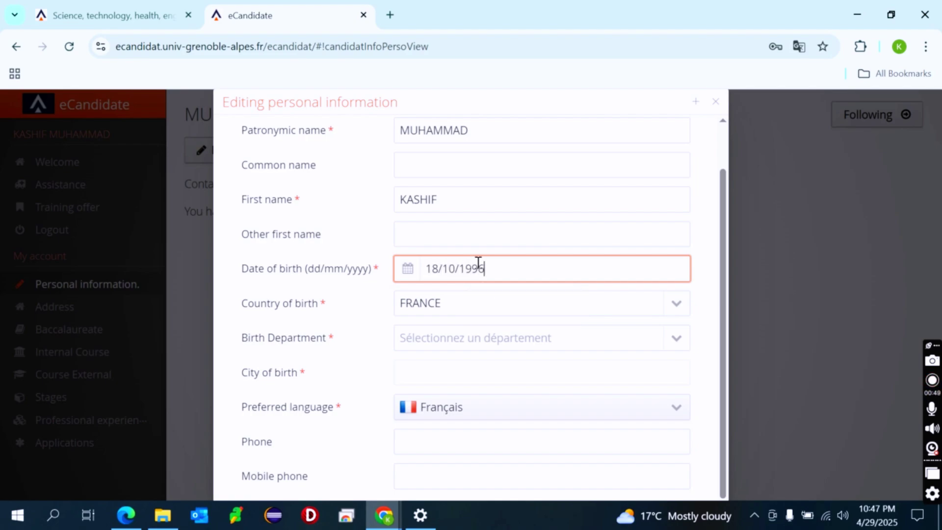
{"action": "left_click", "coordinate": [460, 313]}
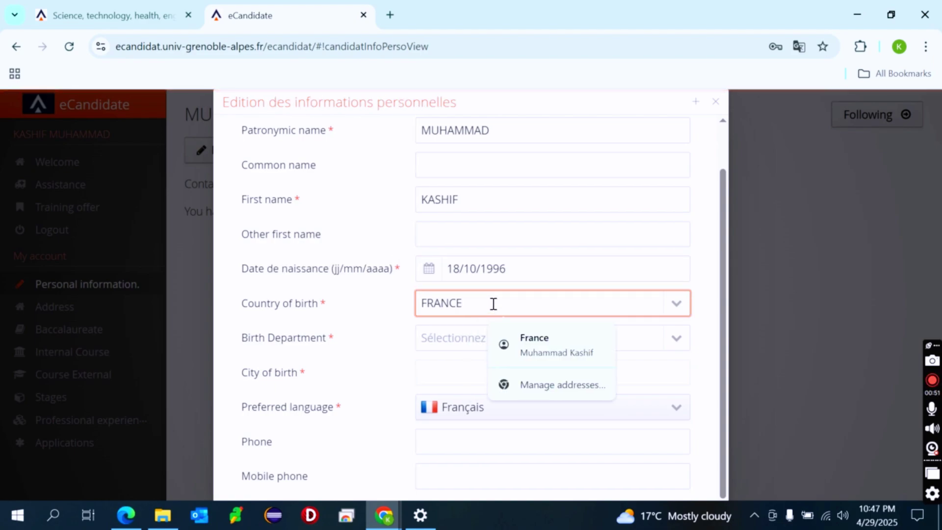
{"action": "left_click_drag", "start_coordinate": [493, 304], "coordinate": [397, 309]}
{"action": "type", "text": "pak"}
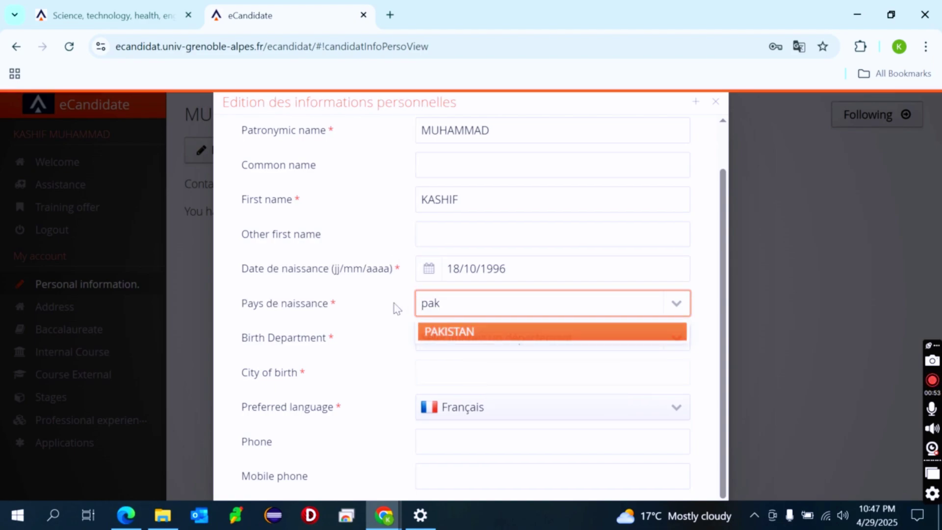
{"action": "left_click", "coordinate": [433, 329]}
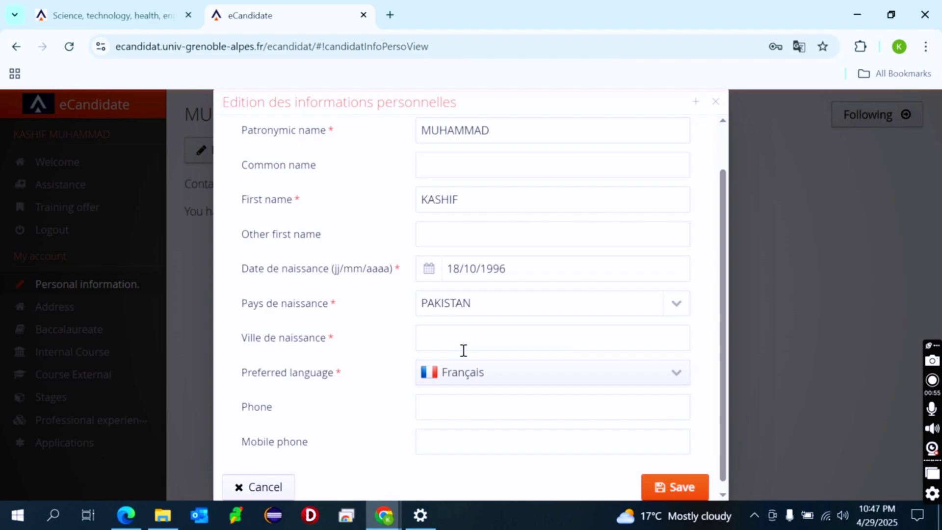
Re-translate the form into English and enter the city of birth
{"action": "right_click", "coordinate": [386, 343]}
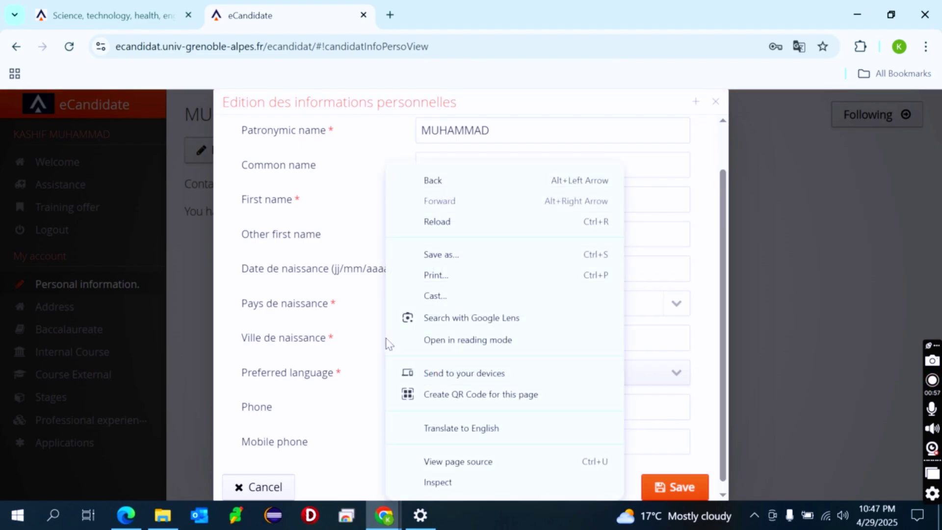
{"action": "left_click", "coordinate": [479, 429]}
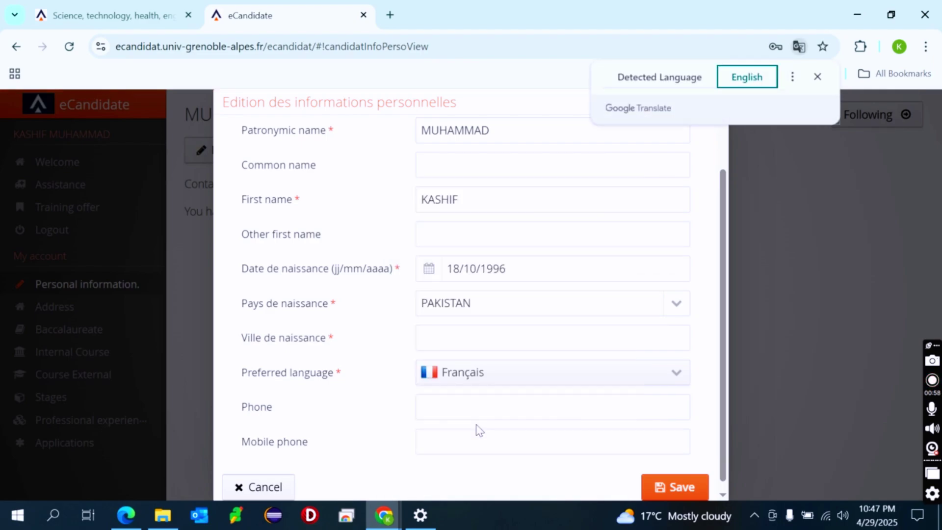
{"action": "left_click", "coordinate": [688, 79]}
{"action": "left_click", "coordinate": [736, 81]}
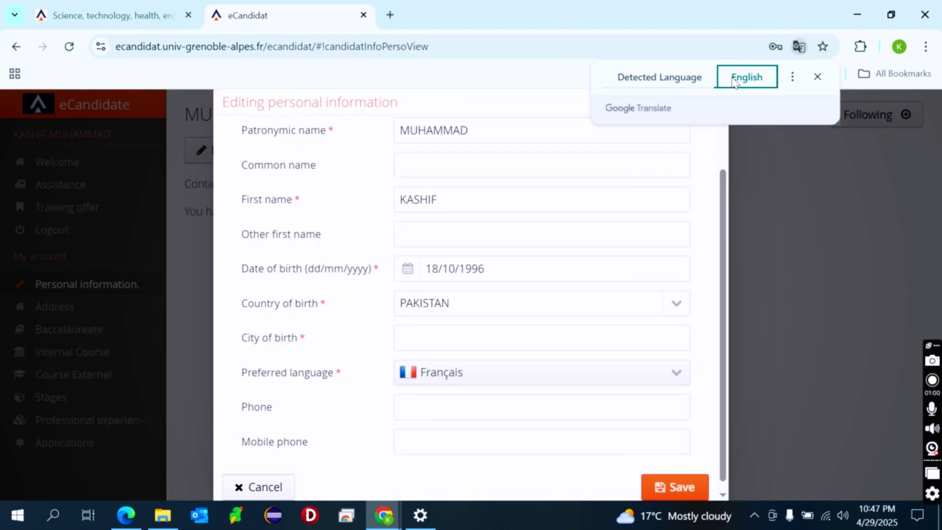
{"action": "left_click", "coordinate": [505, 342]}
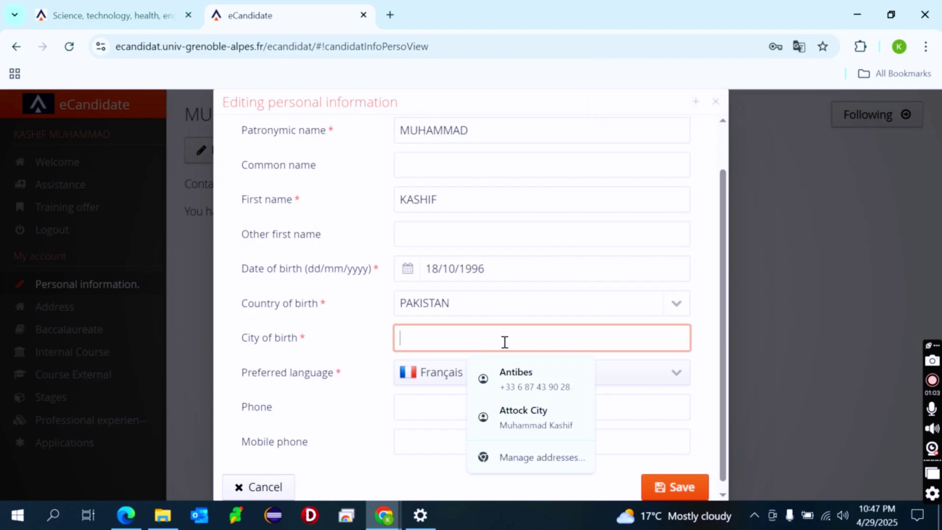
{"action": "type", "text": "Att"}
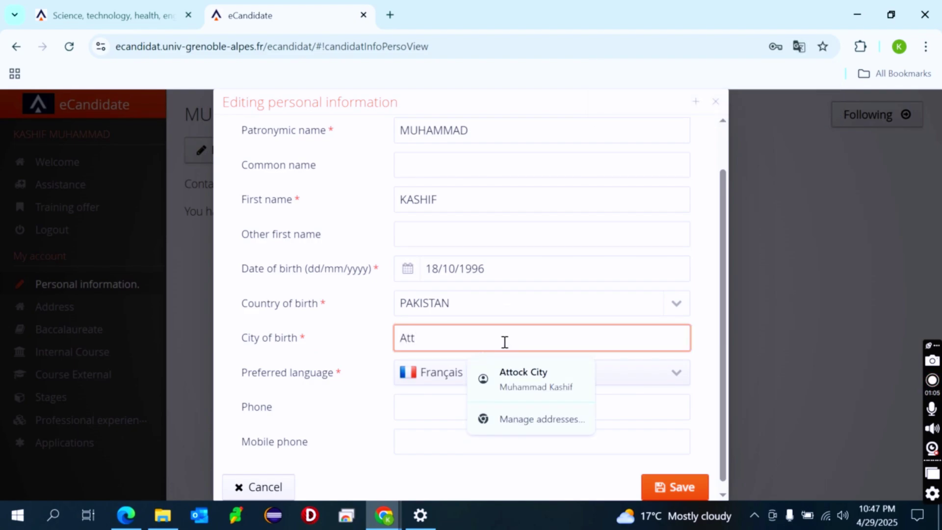
{"action": "type", "text": "ock City"}
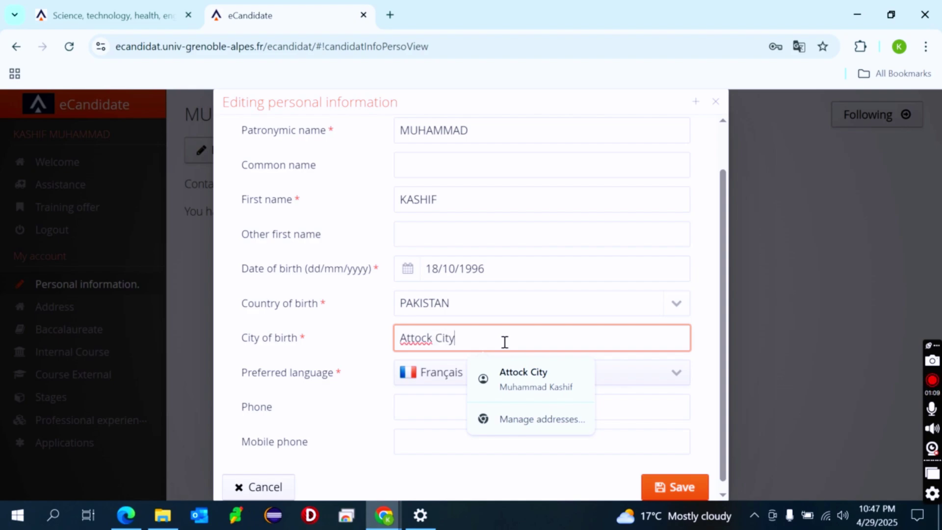
{"action": "left_click", "coordinate": [378, 351]}
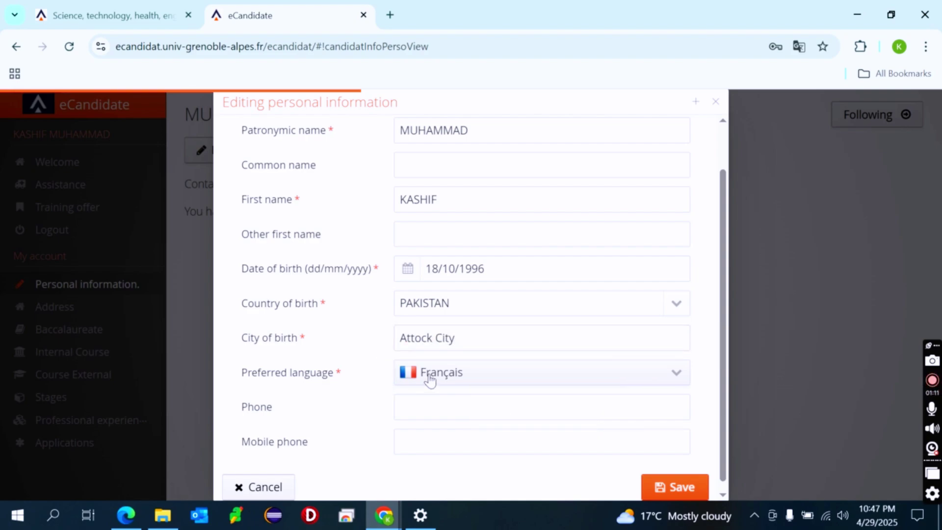
Set the preferred language to English and save the personal details
{"action": "left_click", "coordinate": [444, 380]}
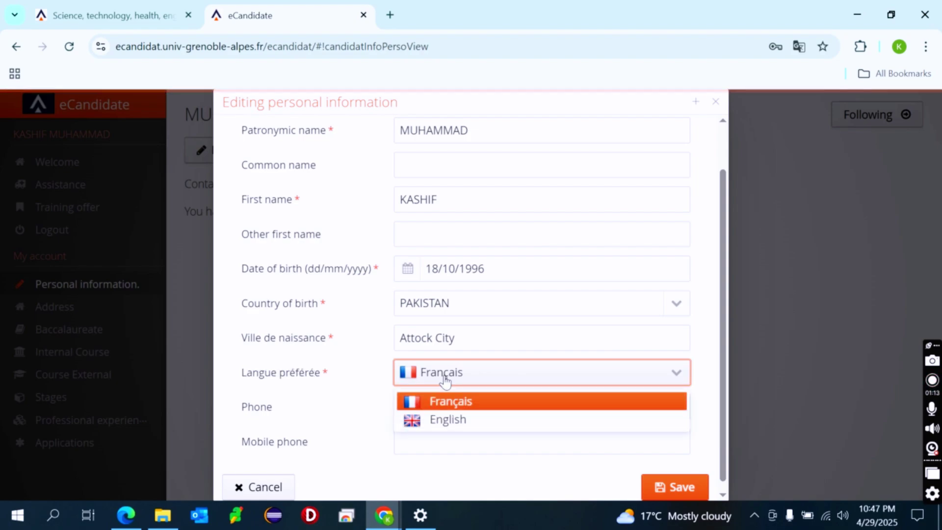
{"action": "left_click", "coordinate": [447, 421]}
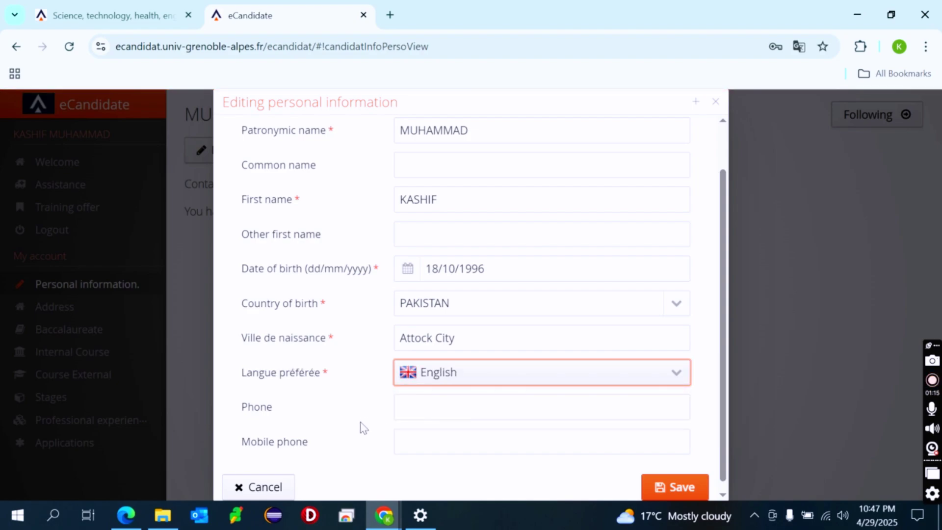
{"action": "scroll", "coordinate": [355, 401], "scroll_direction": "up", "scroll_amount": 2}
{"action": "scroll", "coordinate": [355, 401], "scroll_direction": "down", "scroll_amount": 2}
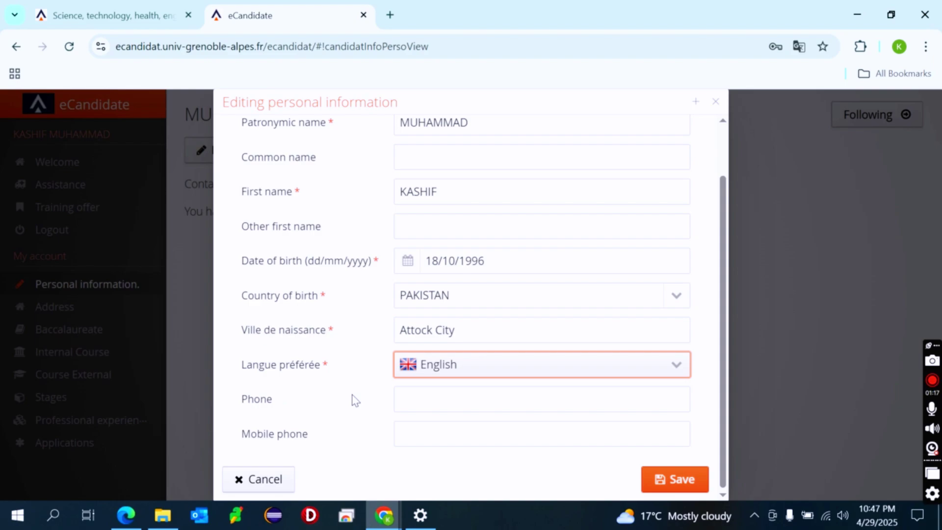
{"action": "left_click", "coordinate": [686, 482]}
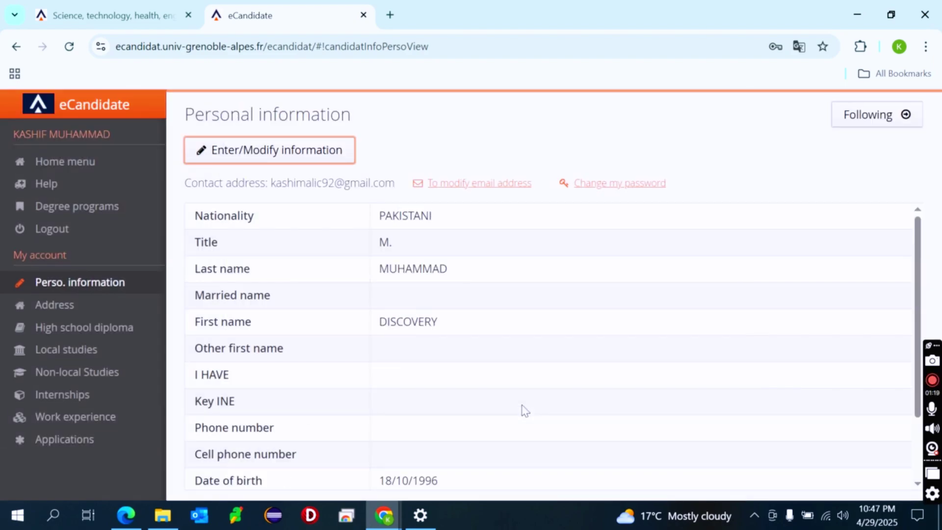
{"action": "scroll", "coordinate": [374, 294], "scroll_direction": "down", "scroll_amount": 3}
Enter the candidate's postal code, town and street address via autofill and save it
{"action": "left_click", "coordinate": [76, 305]}
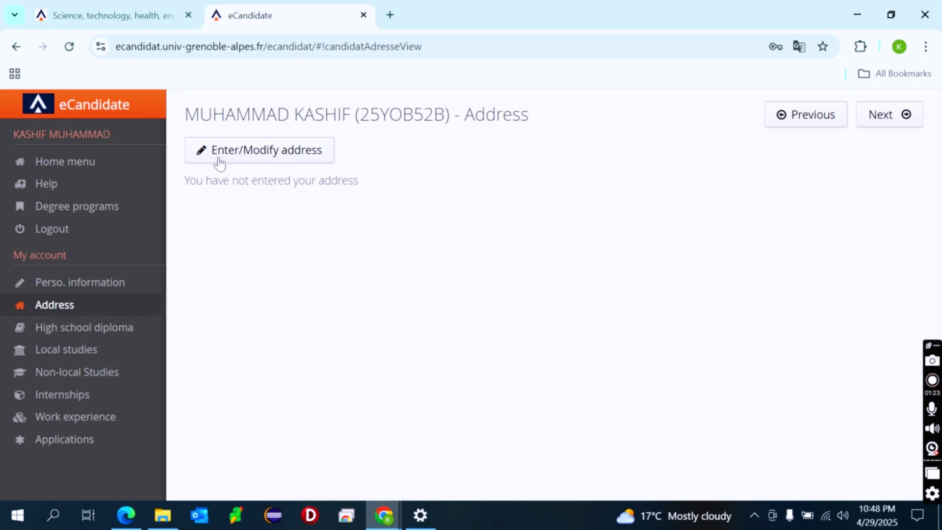
{"action": "left_click", "coordinate": [225, 145]}
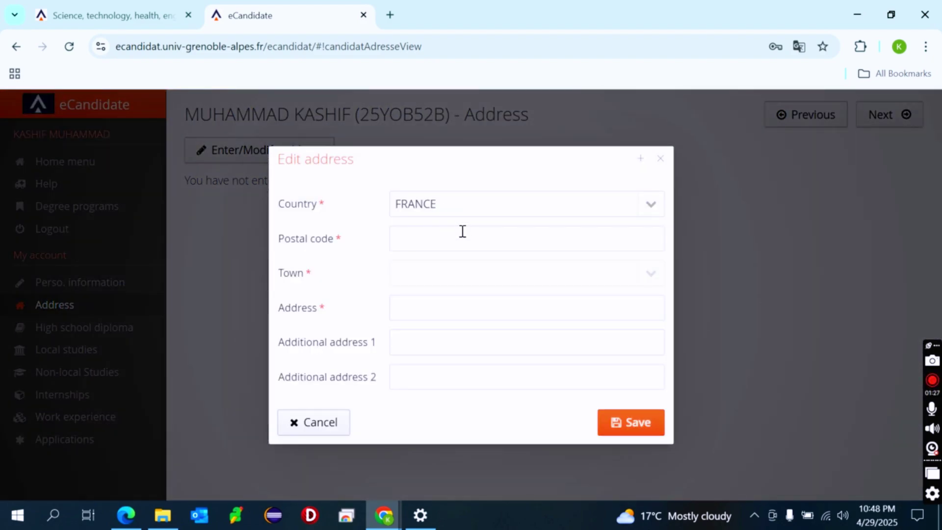
{"action": "left_click", "coordinate": [461, 234]}
{"action": "left_click", "coordinate": [505, 277]}
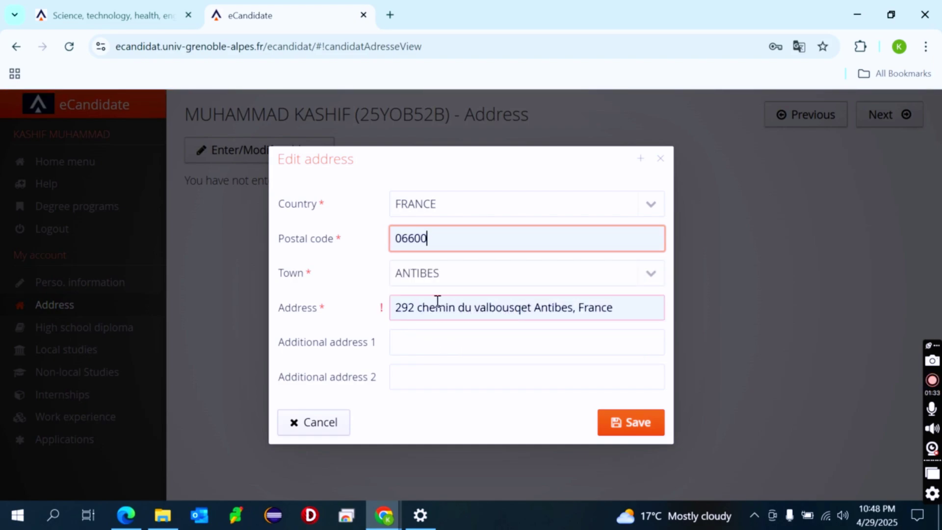
{"action": "double_click", "coordinate": [405, 308]}
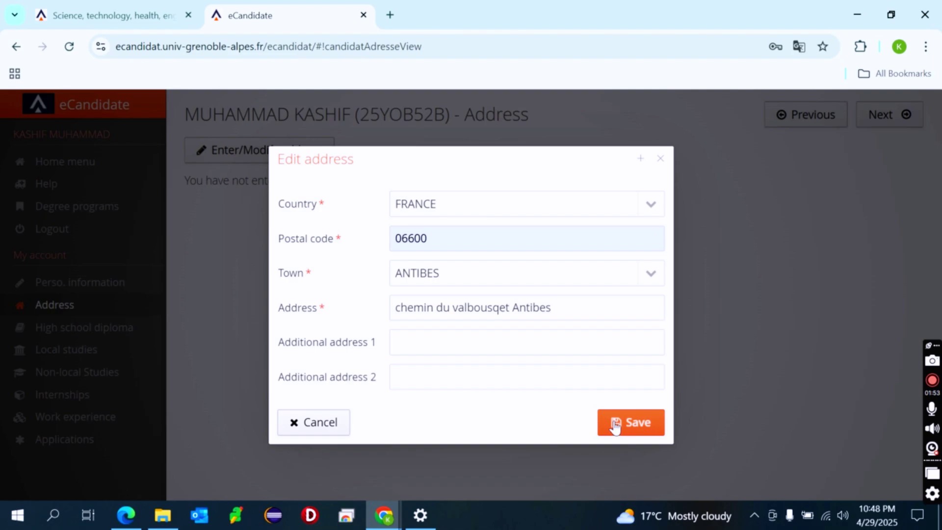
{"action": "left_click", "coordinate": [614, 424]}
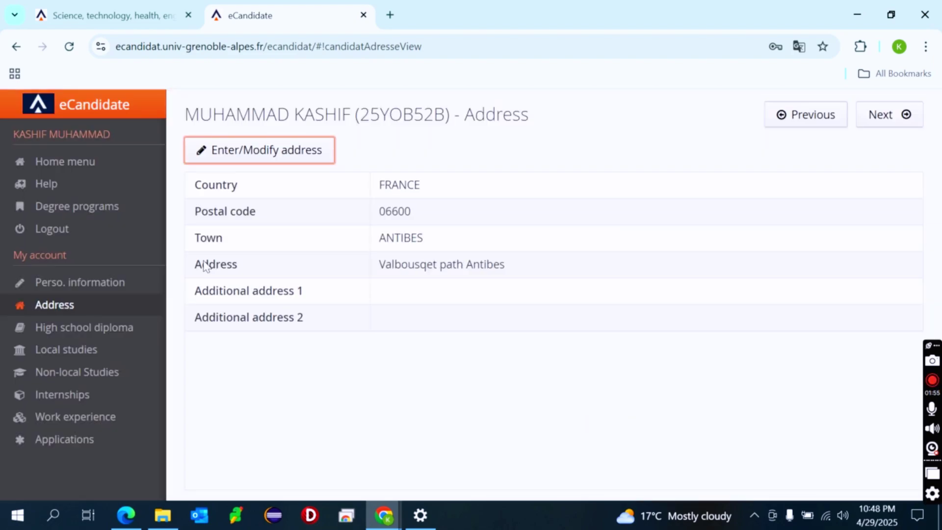
Declare secondary education completed, year 2012, diploma type 0031 foreign title admitted as equivalent
{"action": "left_click", "coordinate": [90, 329]}
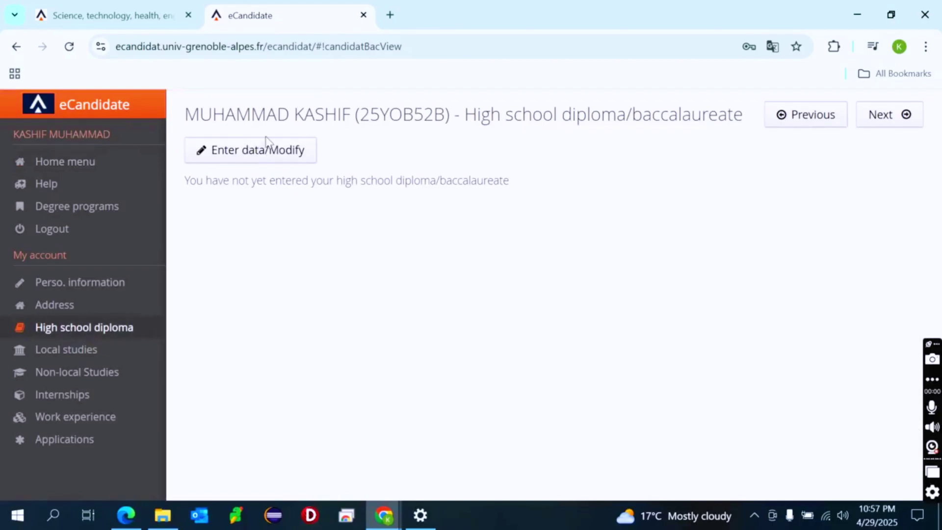
{"action": "left_click", "coordinate": [267, 150]}
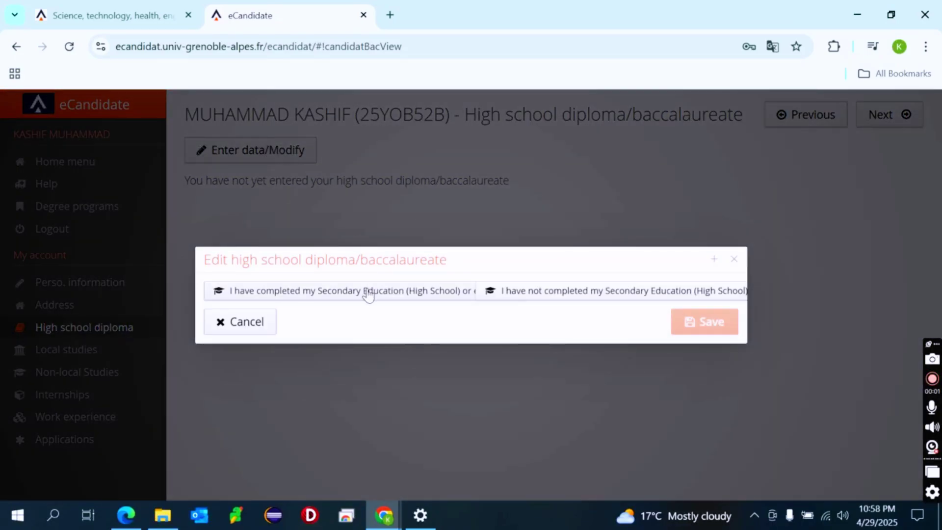
{"action": "left_click", "coordinate": [366, 290]}
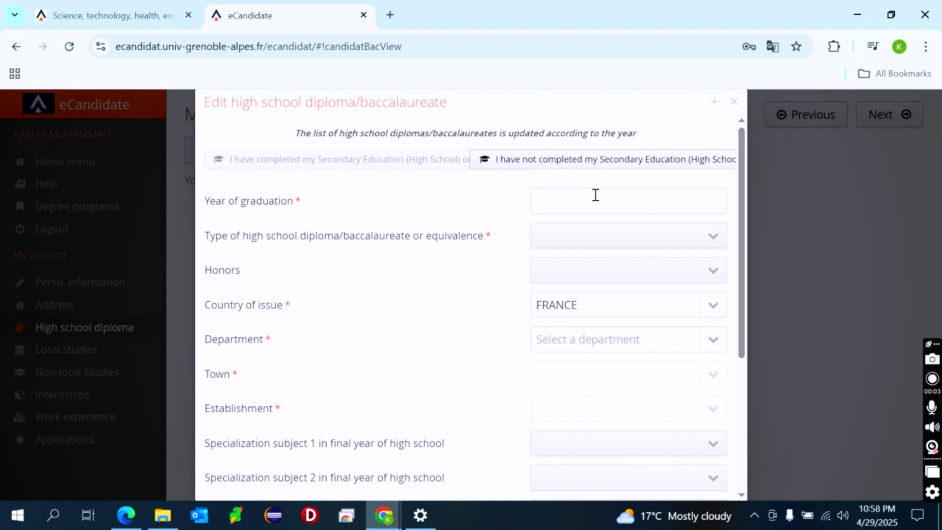
{"action": "left_click", "coordinate": [595, 195]}
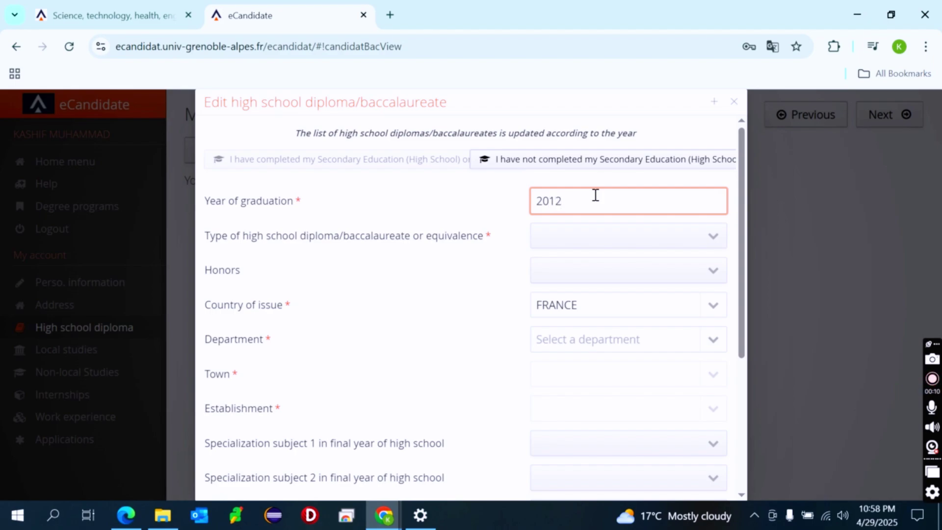
{"action": "left_click", "coordinate": [577, 239]}
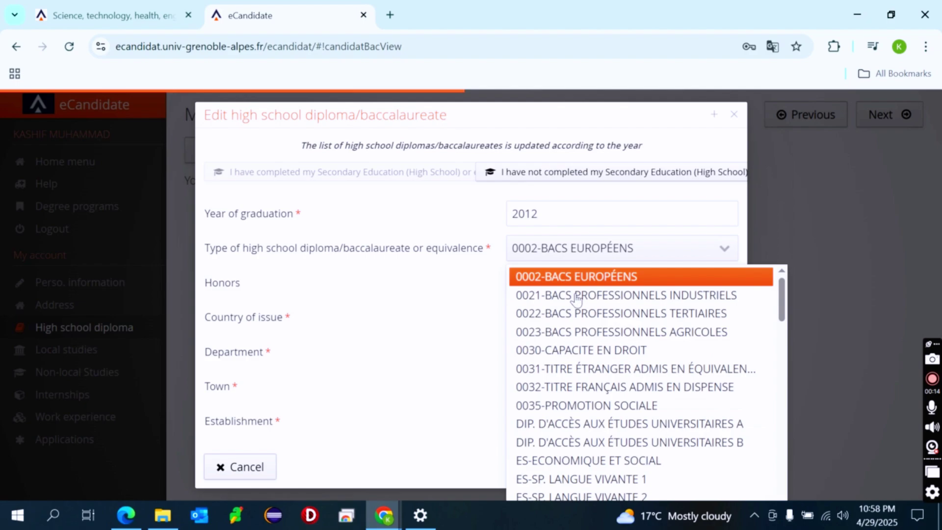
{"action": "left_click", "coordinate": [567, 373]}
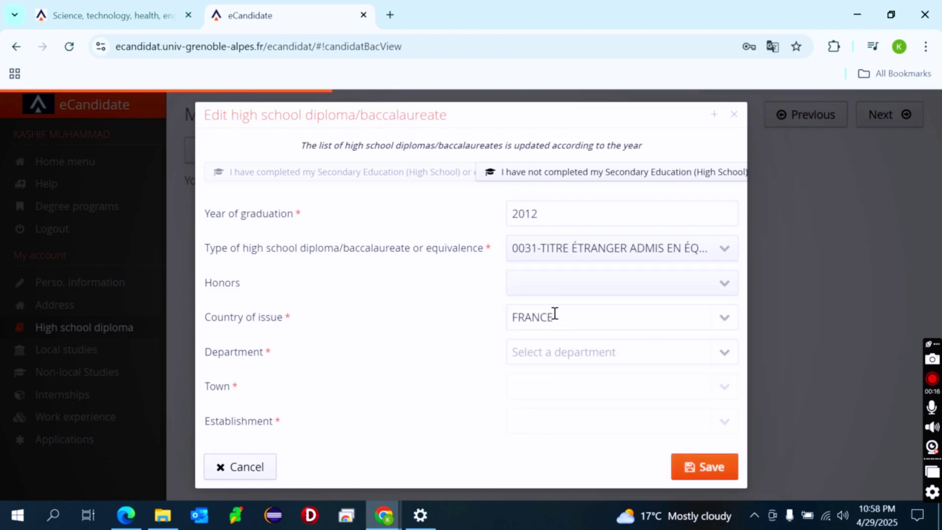
Set honors to BIEN and country of issue to PAKISTAN, then save the diploma
{"action": "left_click", "coordinate": [551, 294]}
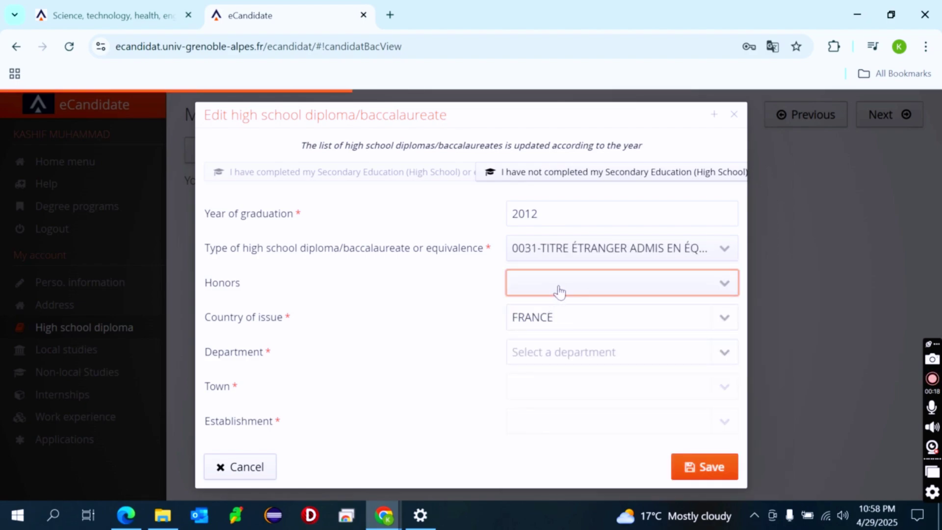
{"action": "left_click", "coordinate": [710, 284]}
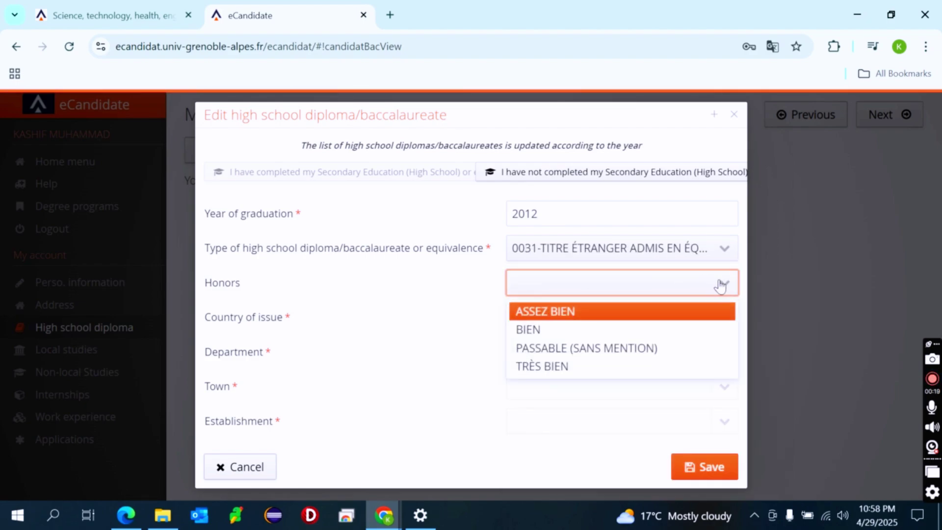
{"action": "left_click", "coordinate": [600, 329]}
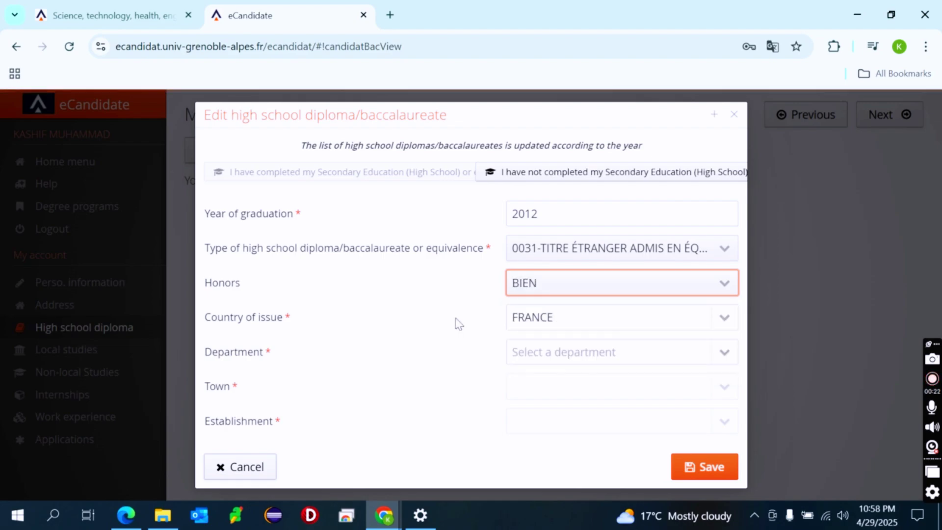
{"action": "left_click", "coordinate": [588, 320]}
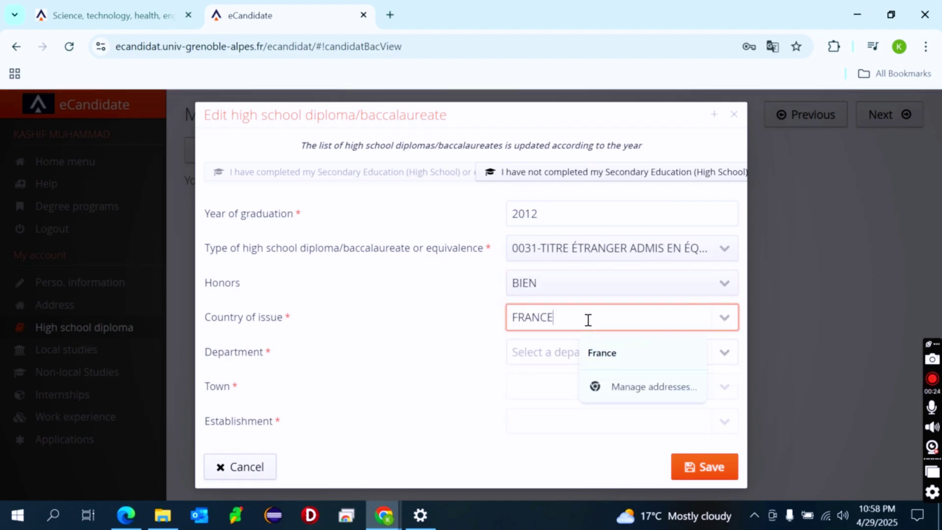
{"action": "key", "text": "ctrl+a"}
{"action": "type", "text": "pak"}
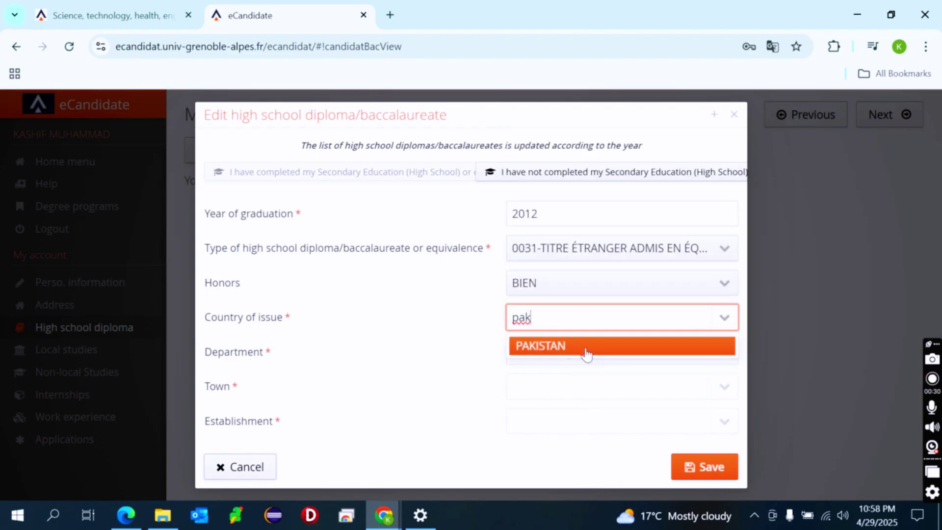
{"action": "left_click", "coordinate": [583, 348]}
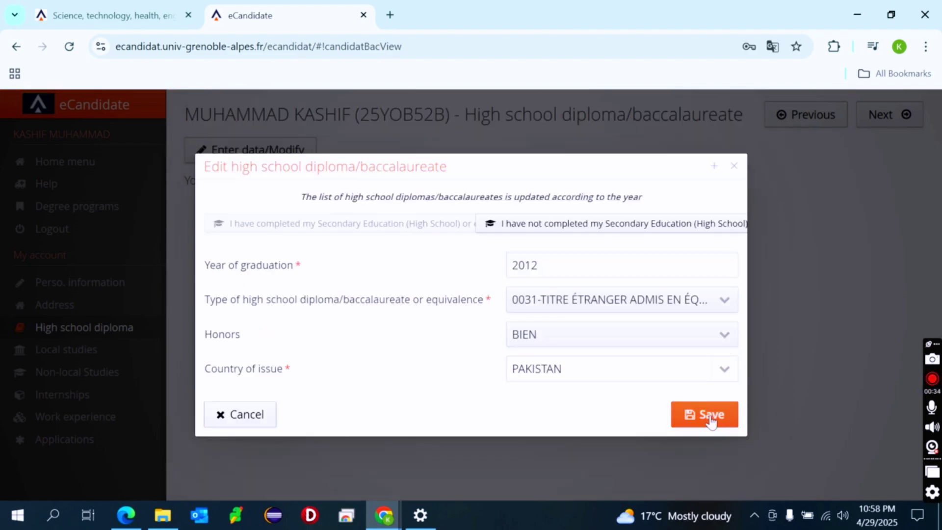
{"action": "left_click", "coordinate": [711, 420]}
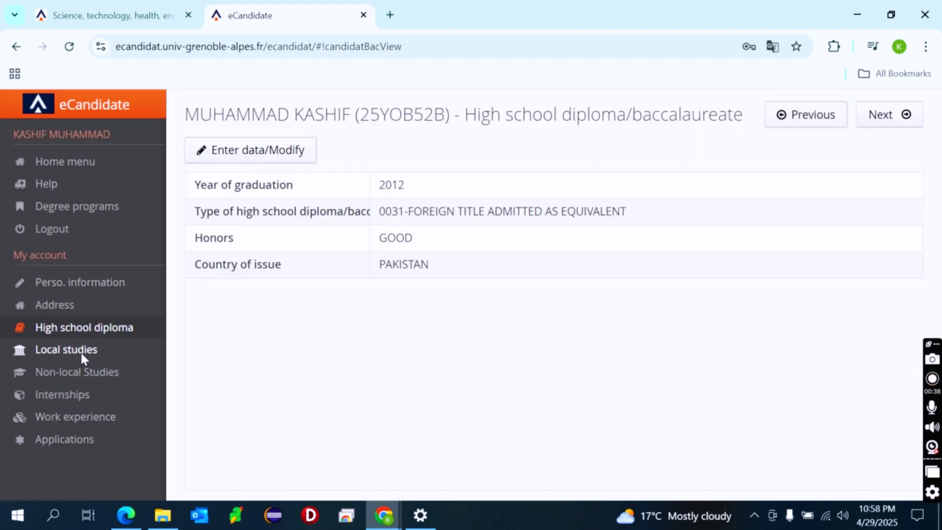
Go from Local studies to Non-local Studies and begin a new non-local degree program
{"action": "left_click", "coordinate": [81, 350]}
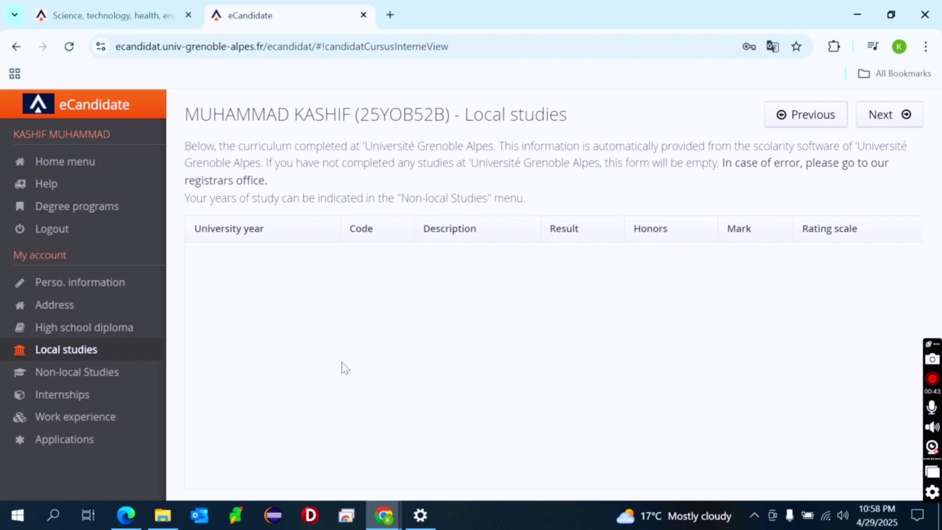
{"action": "left_click", "coordinate": [68, 375]}
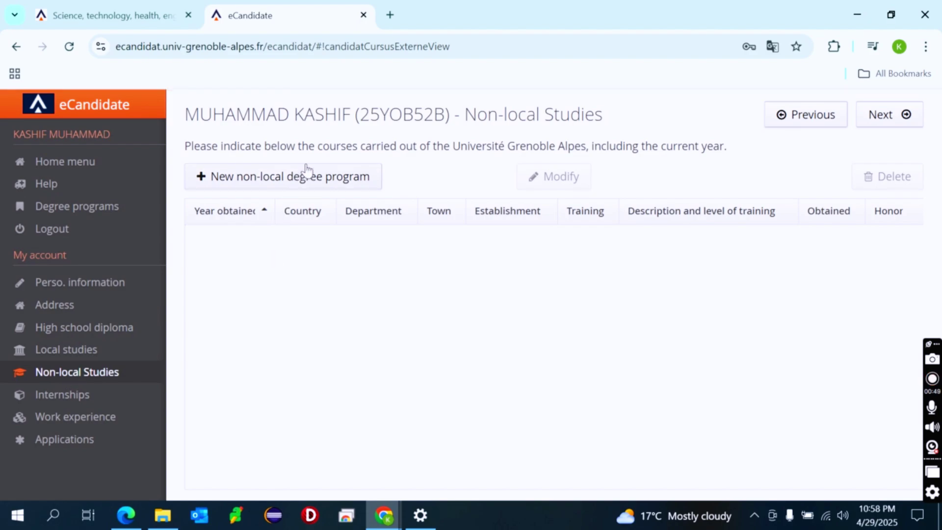
{"action": "left_click", "coordinate": [307, 171]}
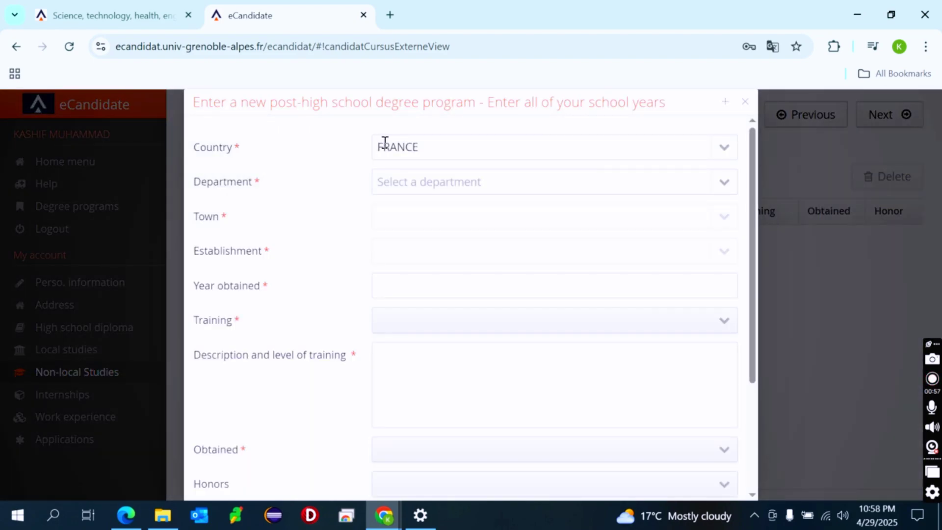
Set the degree's country to PAKISTAN and its year to 2014
{"action": "left_click", "coordinate": [701, 139]}
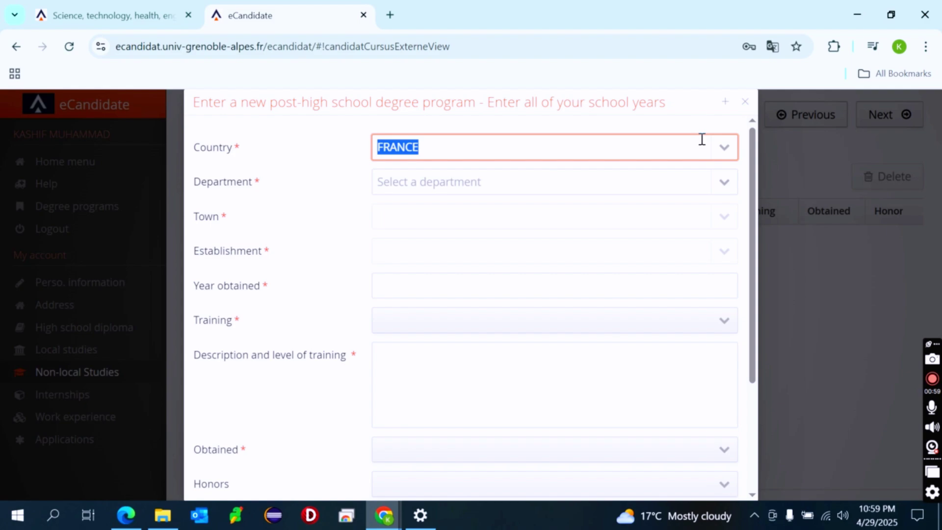
{"action": "type", "text": "pa"}
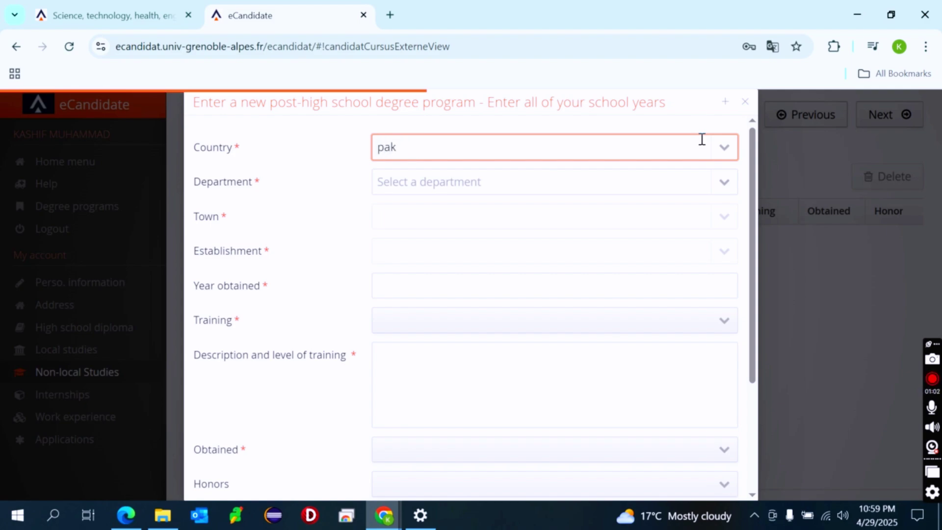
{"action": "type", "text": "k"}
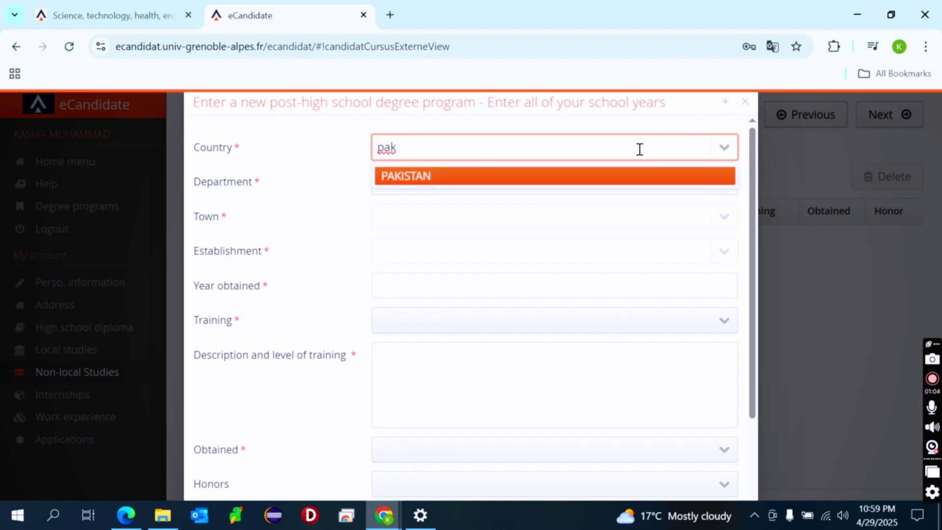
{"action": "left_click", "coordinate": [577, 174]}
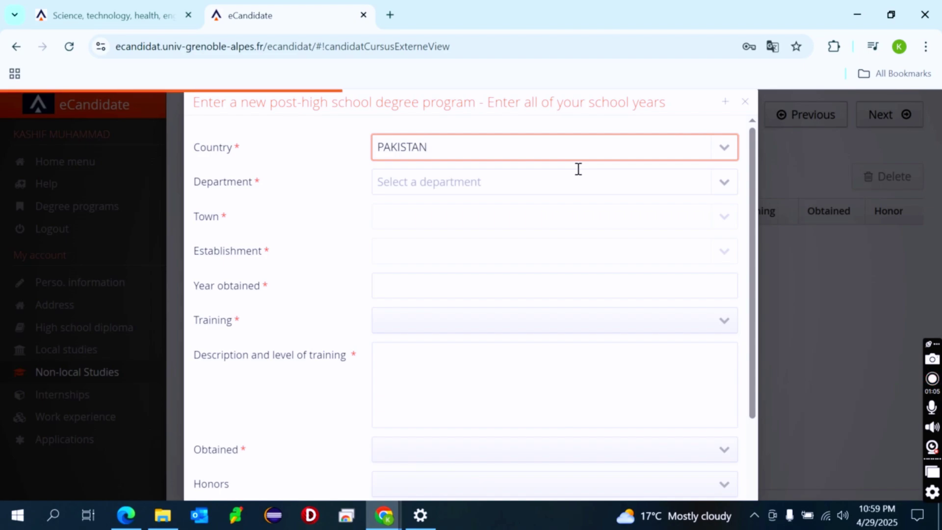
{"action": "left_click", "coordinate": [533, 182]}
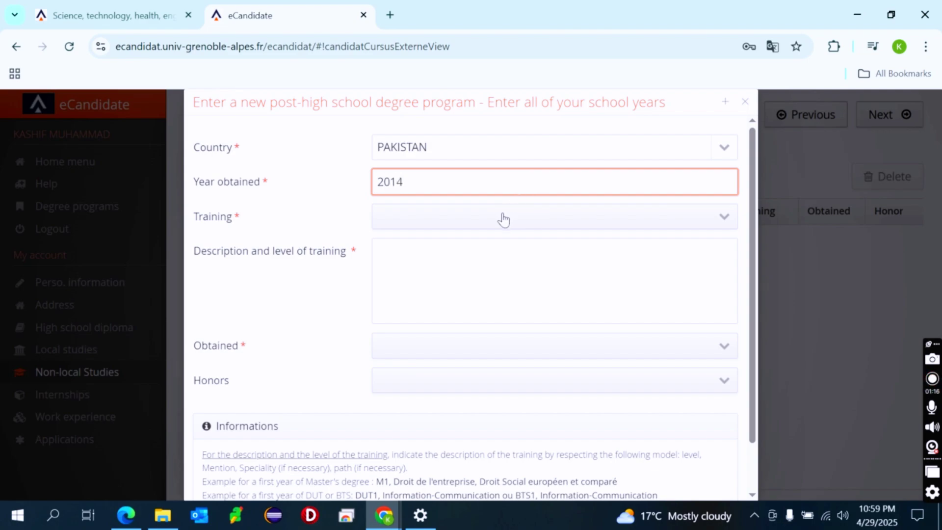
{"action": "key", "text": "Tab"}
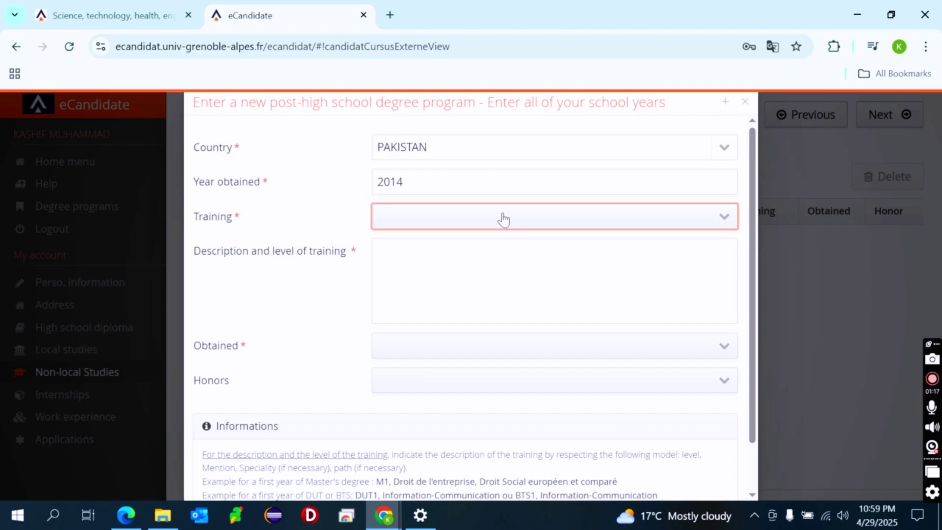
Choose AUTRE DIPLÔME as training, described as Bachelors of science in computer science
{"action": "left_click", "coordinate": [724, 218]}
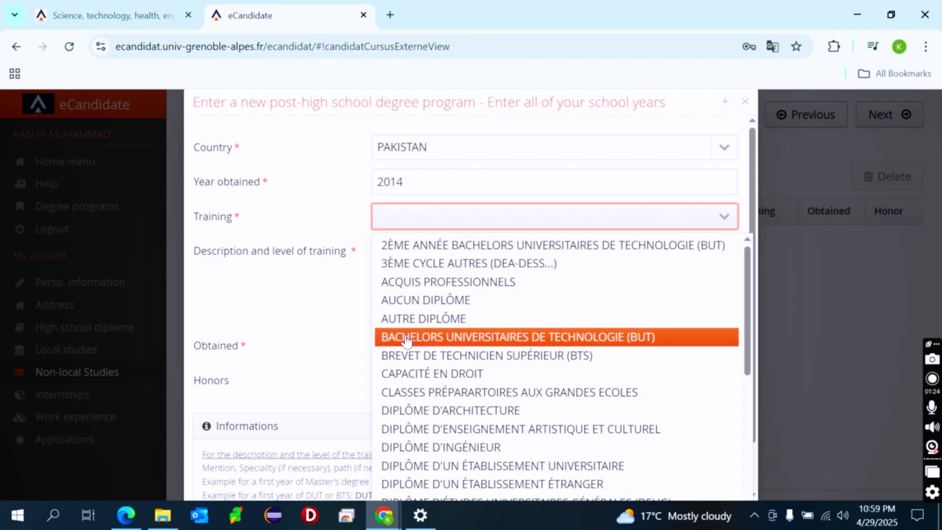
{"action": "scroll", "coordinate": [406, 339], "scroll_direction": "down", "scroll_amount": 5}
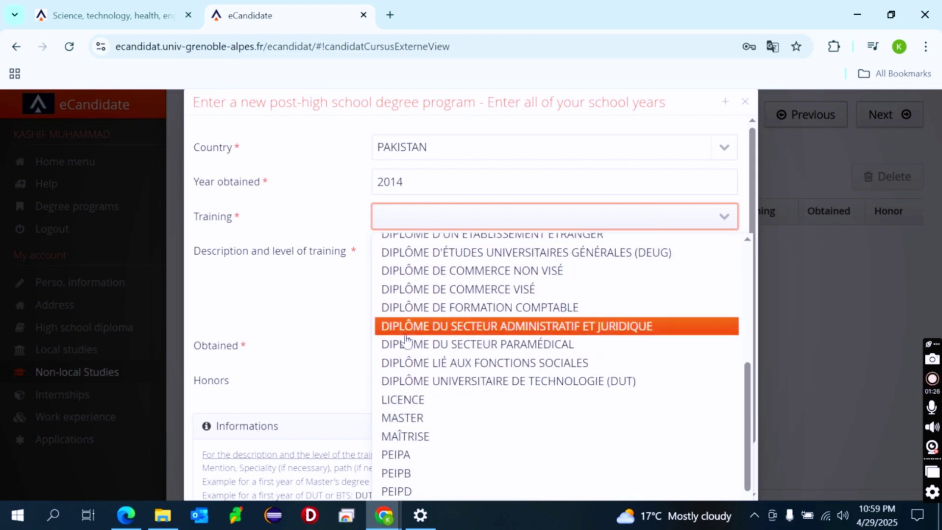
{"action": "scroll", "coordinate": [406, 337], "scroll_direction": "up", "scroll_amount": 5}
{"action": "left_click", "coordinate": [474, 318]}
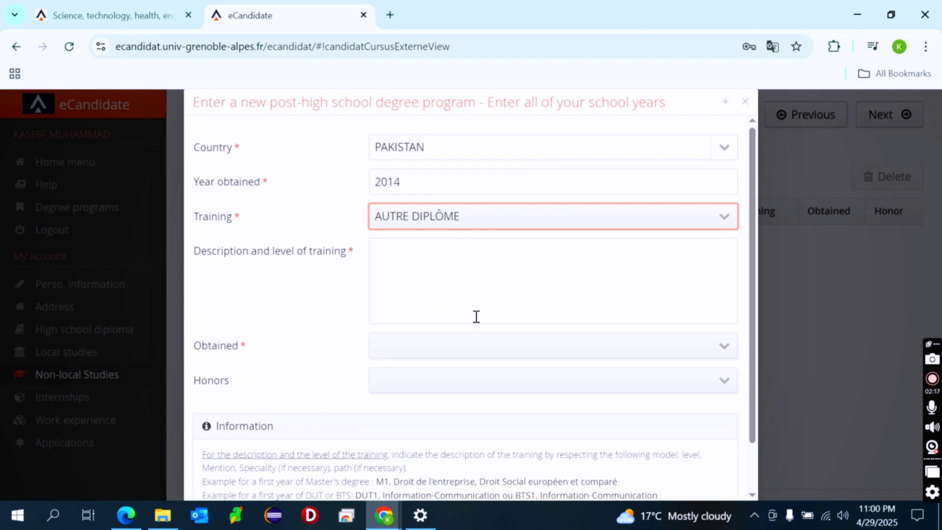
{"action": "left_click", "coordinate": [474, 301]}
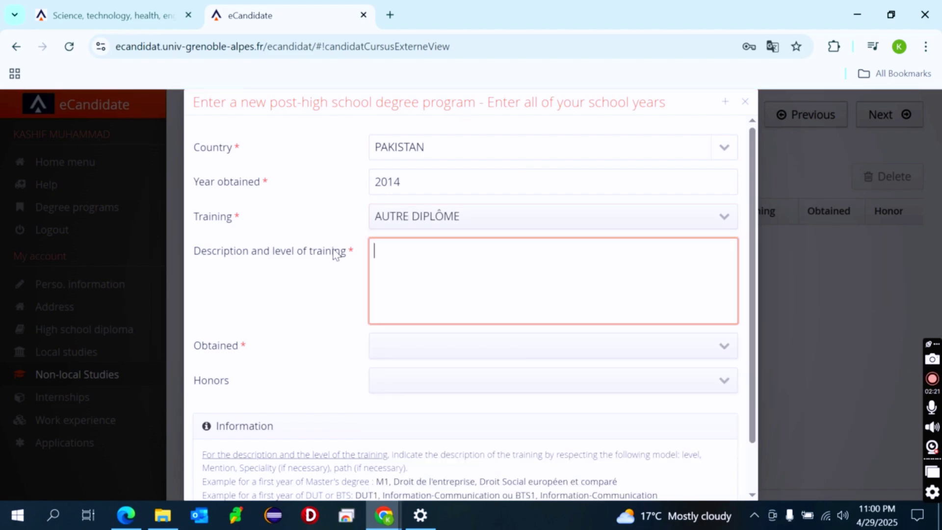
{"action": "left_click_drag", "start_coordinate": [349, 252], "coordinate": [206, 255]}
{"action": "left_click", "coordinate": [425, 284]}
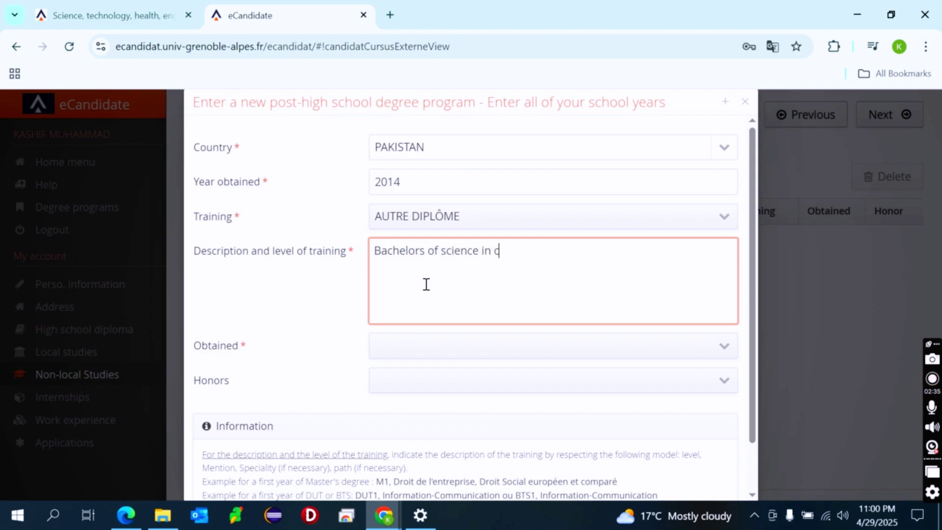
{"action": "type", "text": "omputer science...."}
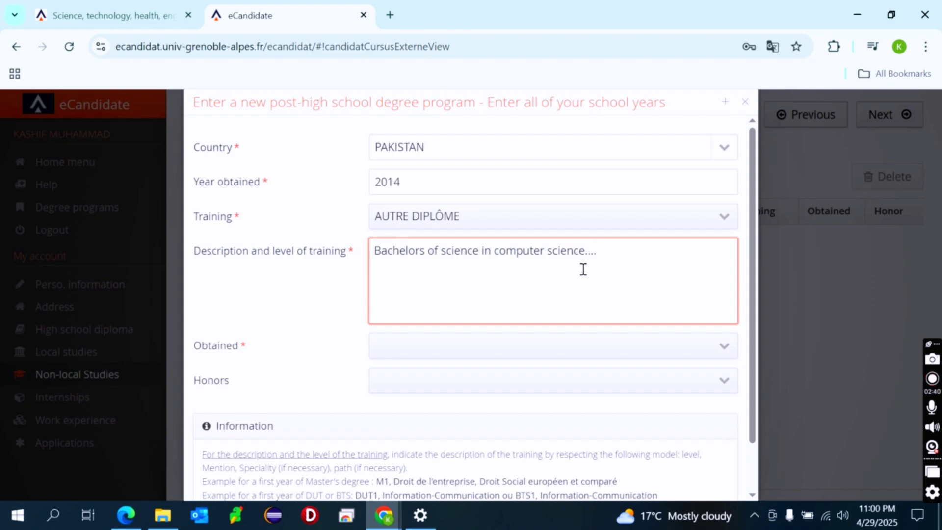
Mark the degree as obtained and save the entry
{"action": "left_click", "coordinate": [553, 352]}
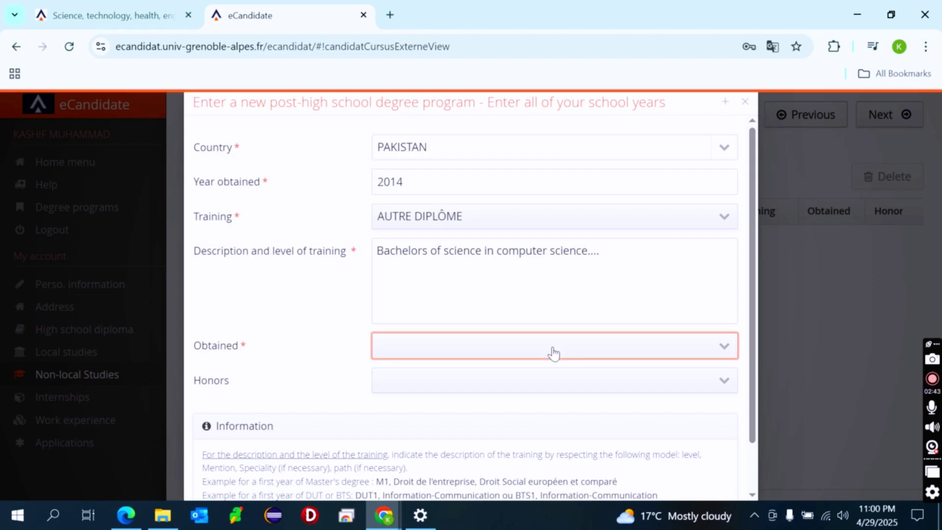
{"action": "left_click", "coordinate": [624, 351]}
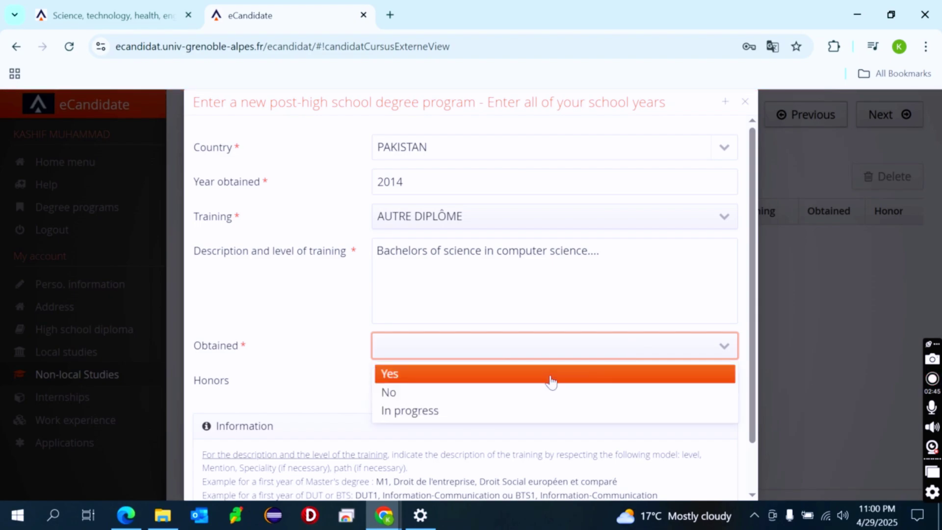
{"action": "left_click", "coordinate": [528, 381]}
{"action": "scroll", "coordinate": [526, 381], "scroll_direction": "down", "scroll_amount": 2}
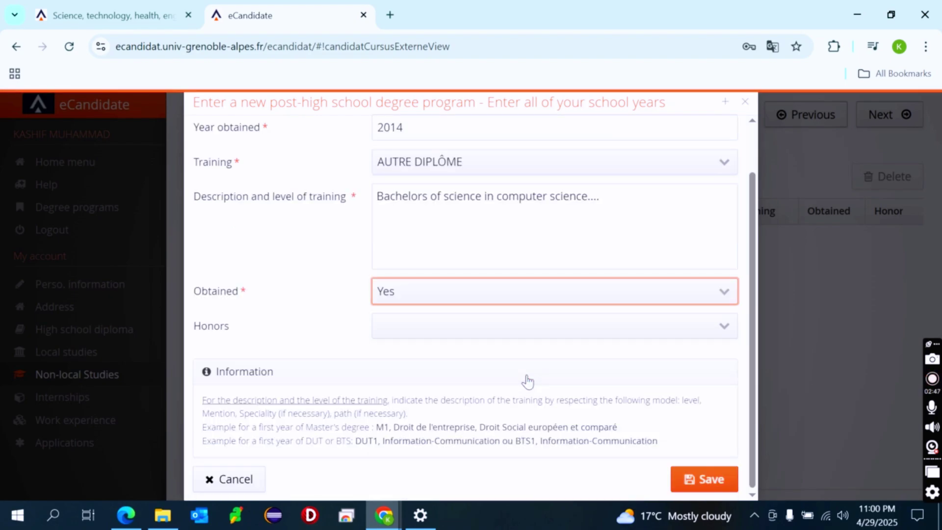
{"action": "left_click", "coordinate": [701, 478]}
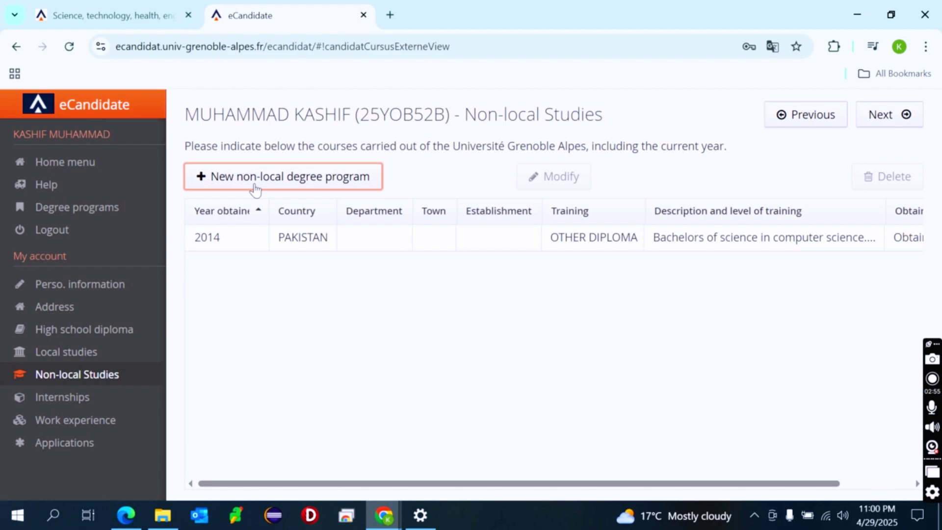
Move from Internships to Work experience and start a new work experience entry
{"action": "left_click", "coordinate": [76, 405]}
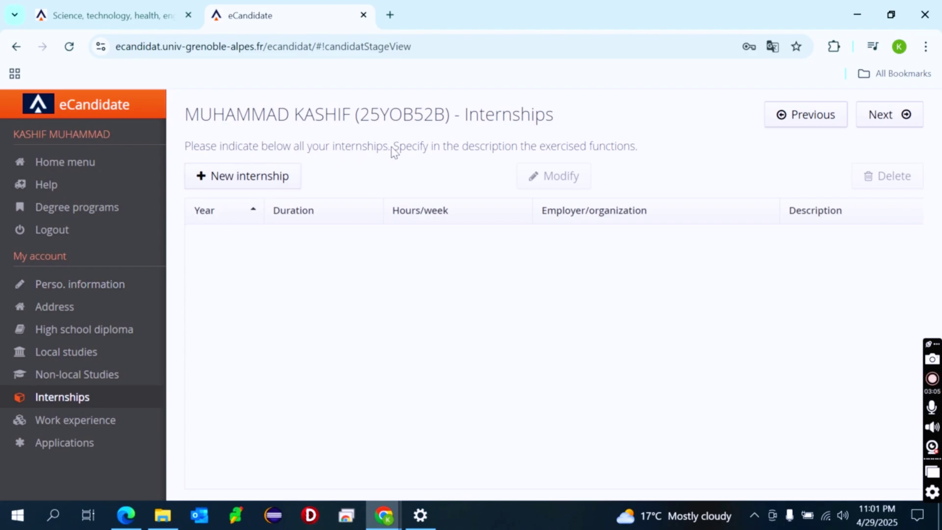
{"action": "left_click_drag", "start_coordinate": [391, 146], "coordinate": [243, 147]}
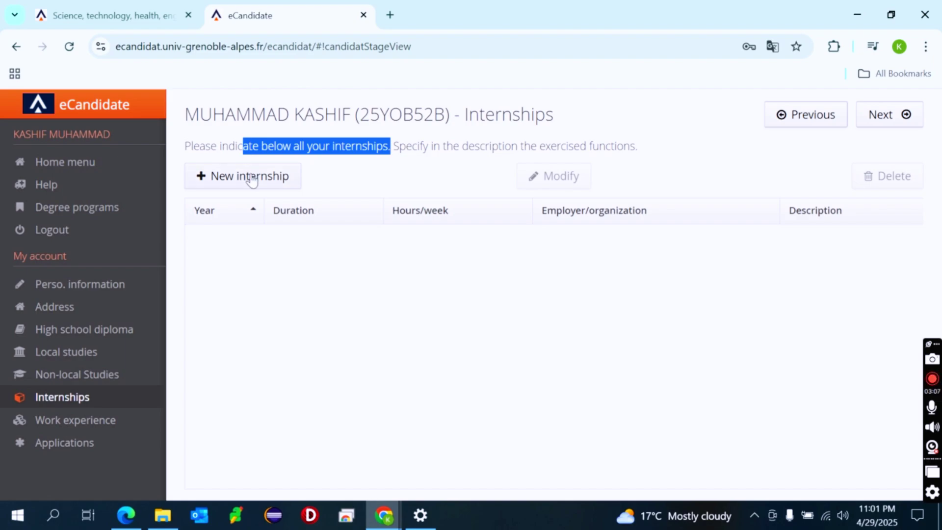
{"action": "left_click", "coordinate": [340, 236]}
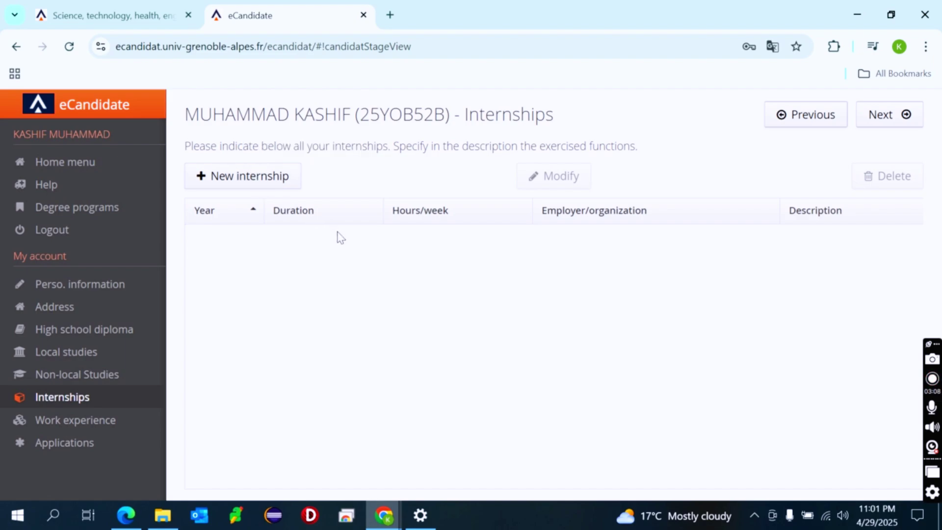
{"action": "left_click", "coordinate": [107, 420]}
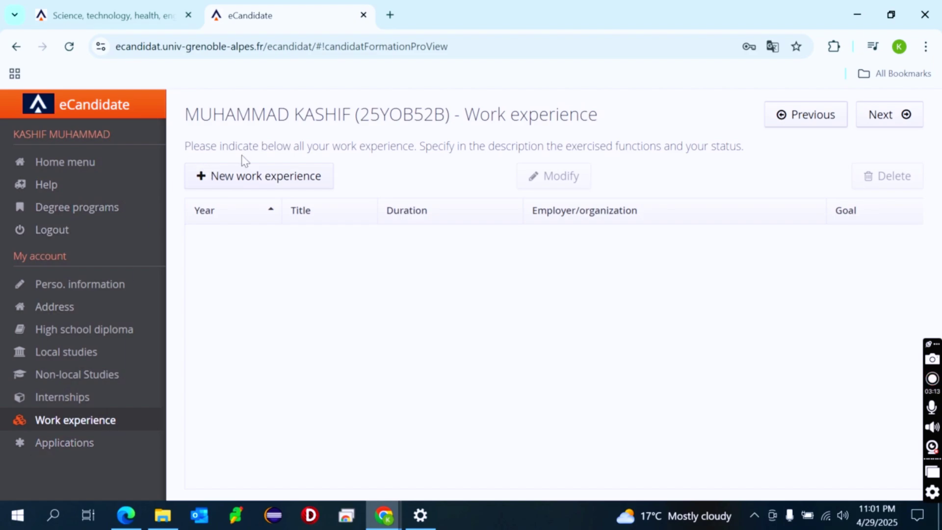
{"action": "left_click", "coordinate": [273, 182]}
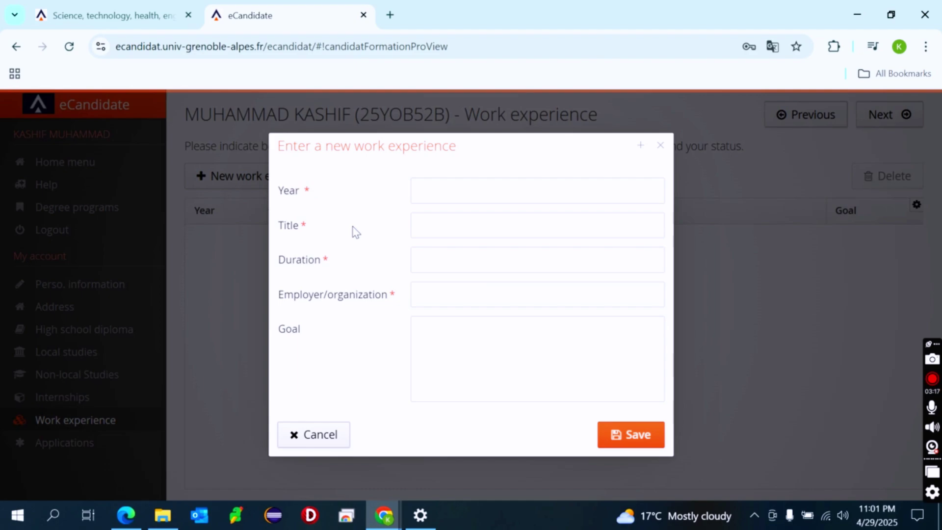
Enter year 2022, title SQA Engineer, duration 2 and employer 'Name of Organisation'
{"action": "left_click", "coordinate": [453, 190]}
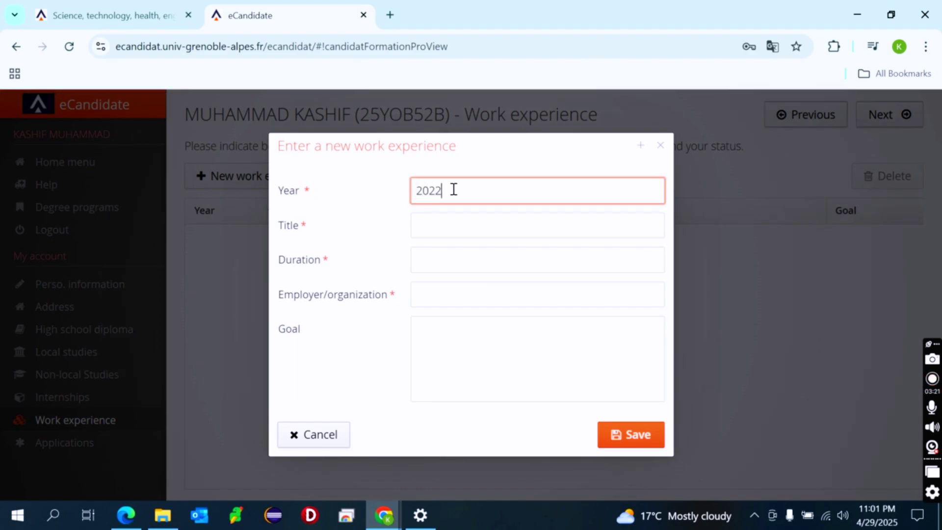
{"action": "left_click", "coordinate": [452, 219]}
{"action": "type", "text": "S"}
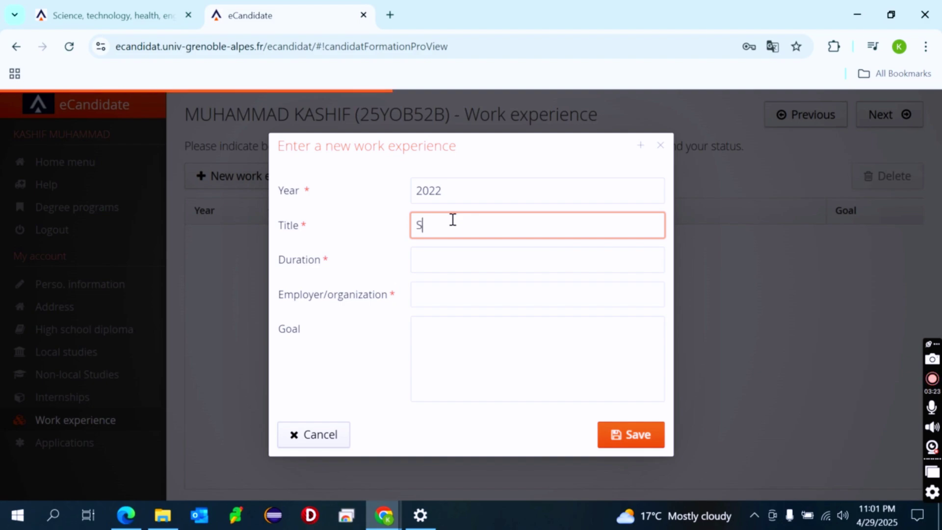
{"action": "type", "text": "QA"}
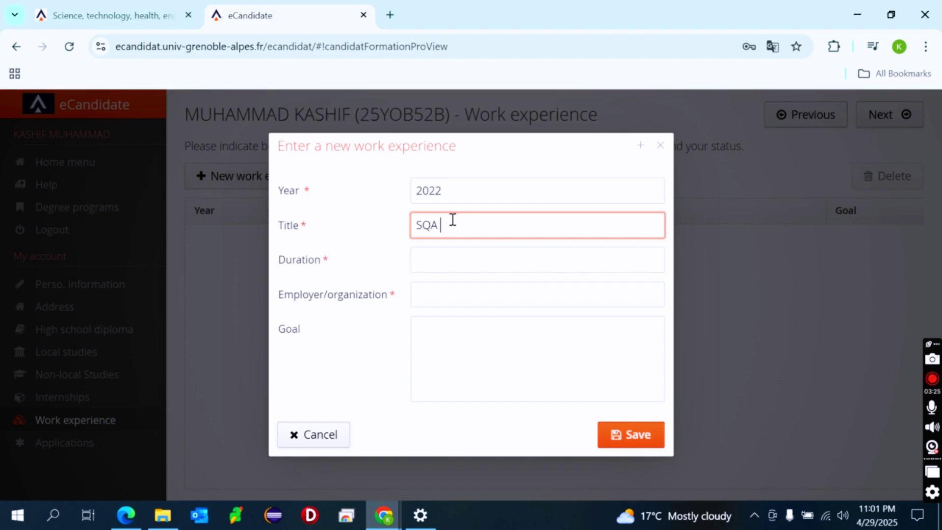
{"action": "type", "text": "NEngineer"}
{"action": "left_click", "coordinate": [442, 254]}
{"action": "type", "text": "2"}
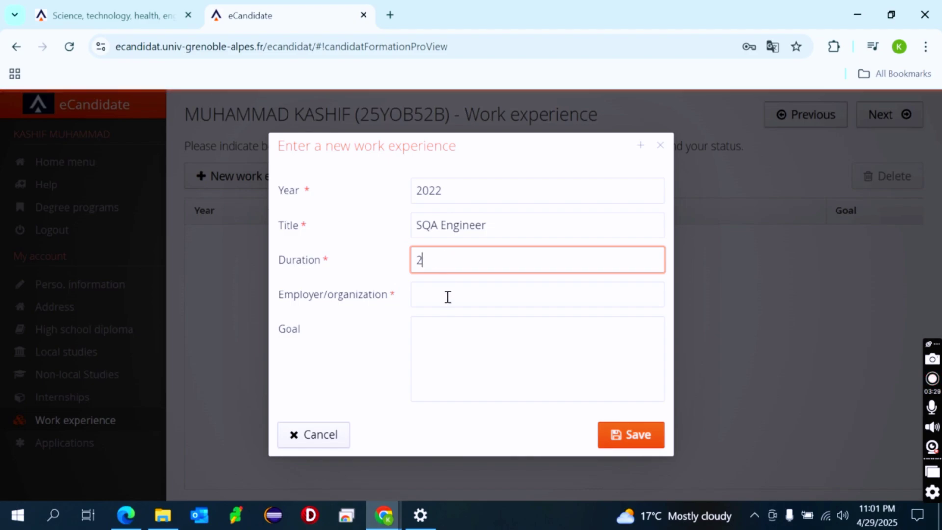
{"action": "left_click", "coordinate": [447, 296]}
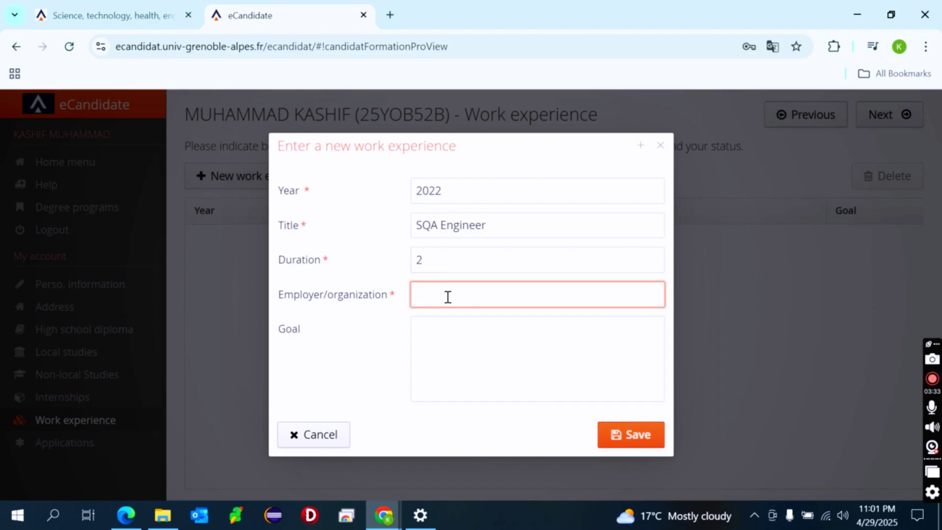
{"action": "type", "text": "Name of Organi"}
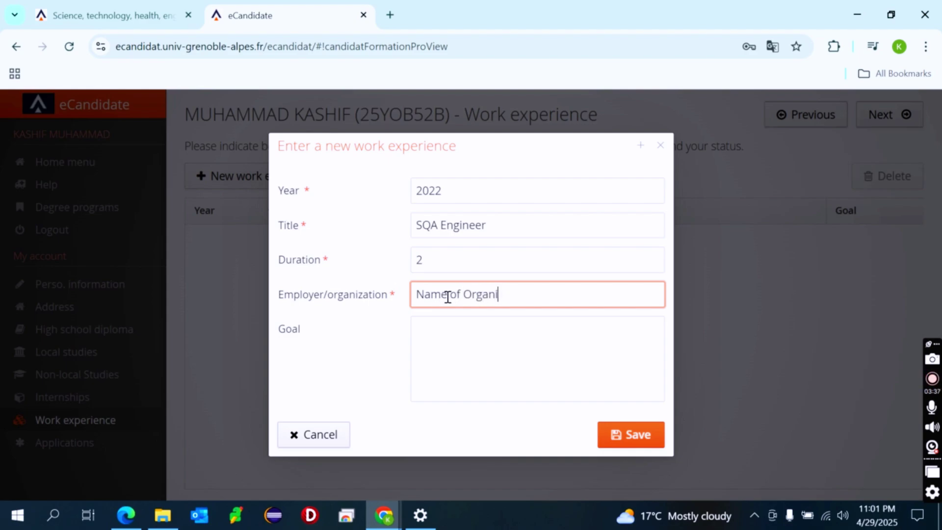
{"action": "type", "text": "sation"}
Write the job goals description and save the work experience
{"action": "left_click", "coordinate": [419, 357]}
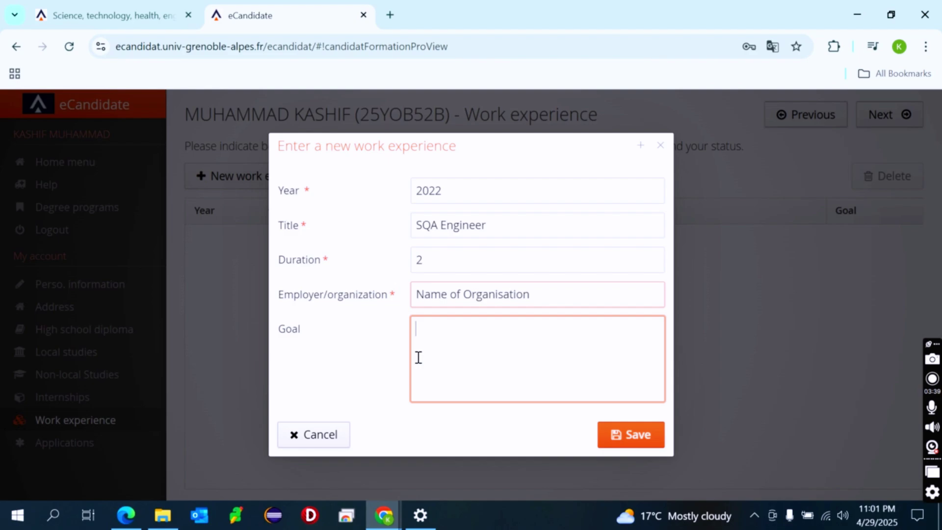
{"action": "type", "text": "Write your goals, job descr"}
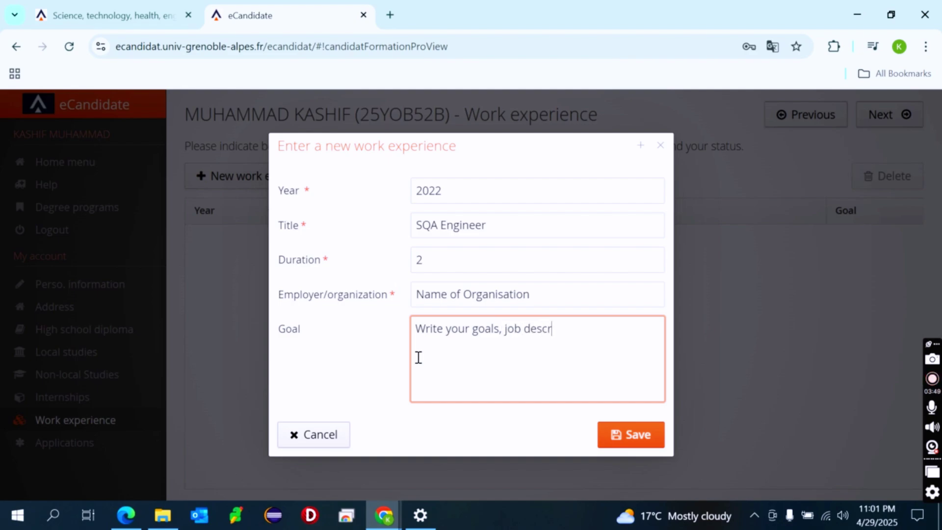
{"action": "type", "text": "ons...."}
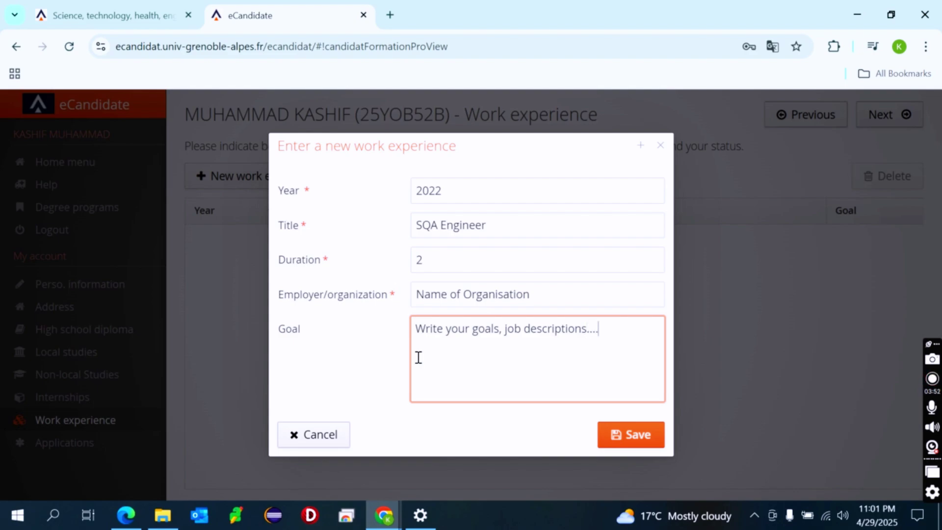
{"action": "left_click", "coordinate": [641, 434]}
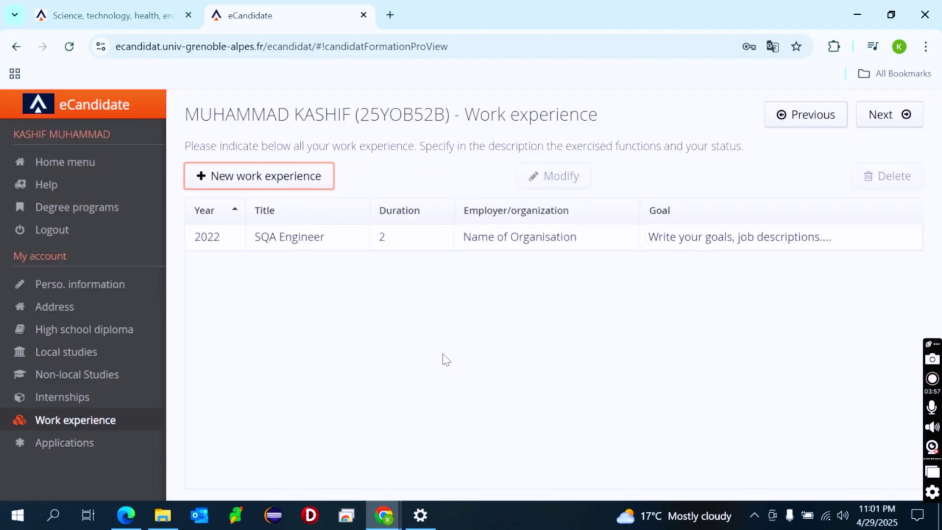
{"action": "left_click", "coordinate": [70, 444]}
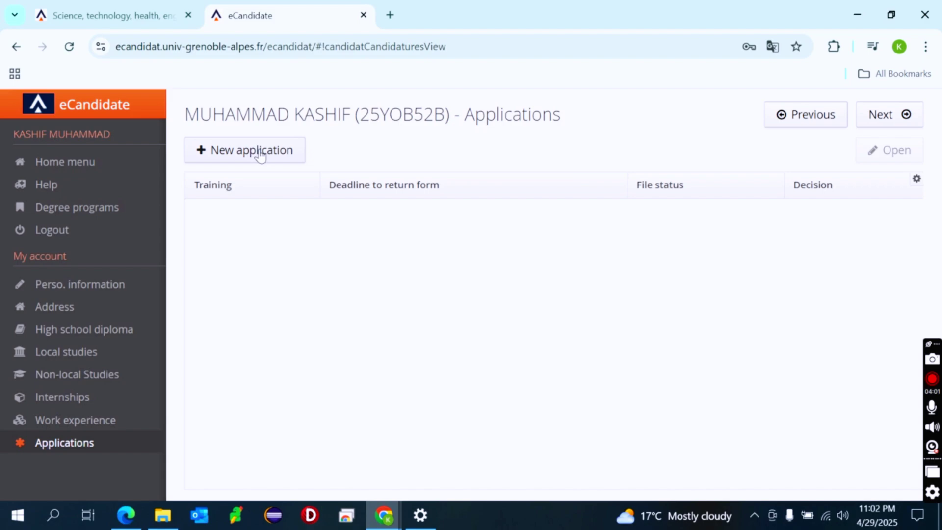
{"action": "left_click", "coordinate": [260, 150]}
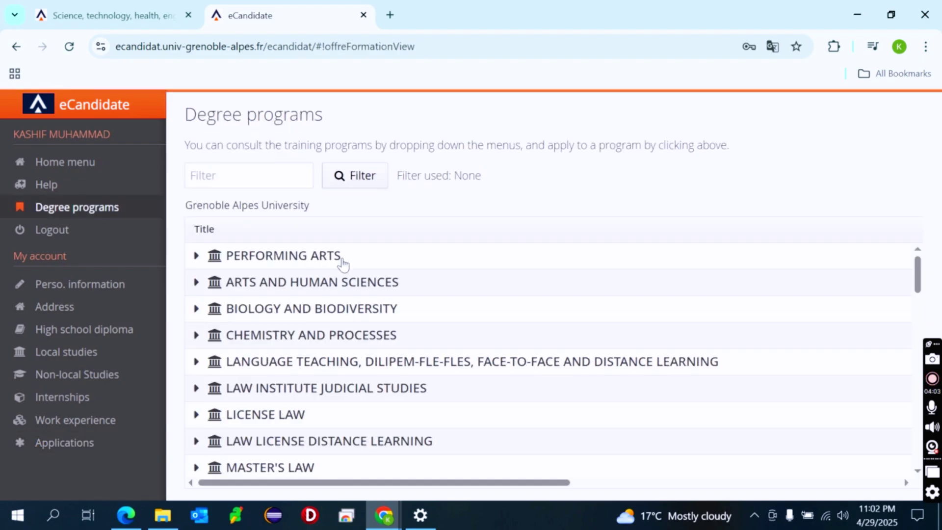
{"action": "scroll", "coordinate": [346, 294], "scroll_direction": "down", "scroll_amount": 3}
{"action": "scroll", "coordinate": [347, 320], "scroll_direction": "down", "scroll_amount": 3}
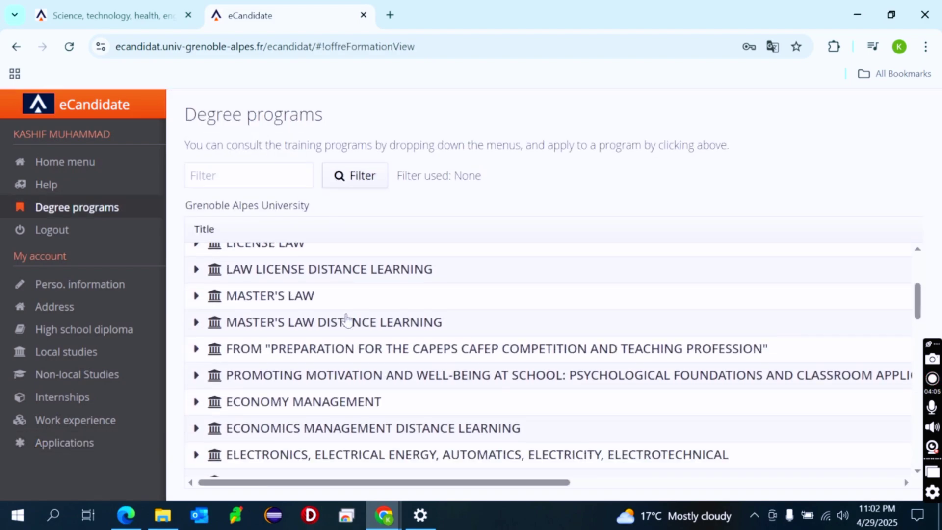
{"action": "scroll", "coordinate": [347, 320], "scroll_direction": "up", "scroll_amount": 5}
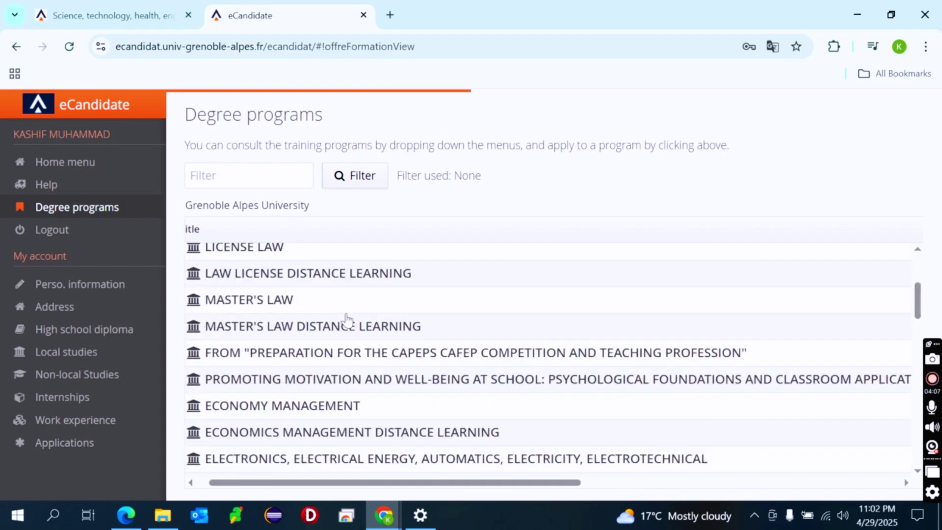
{"action": "scroll", "coordinate": [347, 320], "scroll_direction": "down", "scroll_amount": 2}
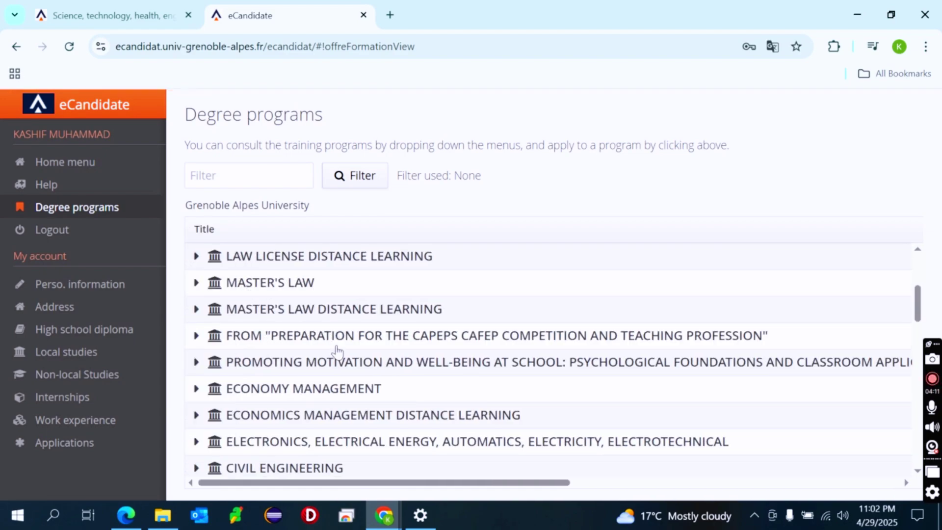
{"action": "scroll", "coordinate": [336, 351], "scroll_direction": "down", "scroll_amount": 1}
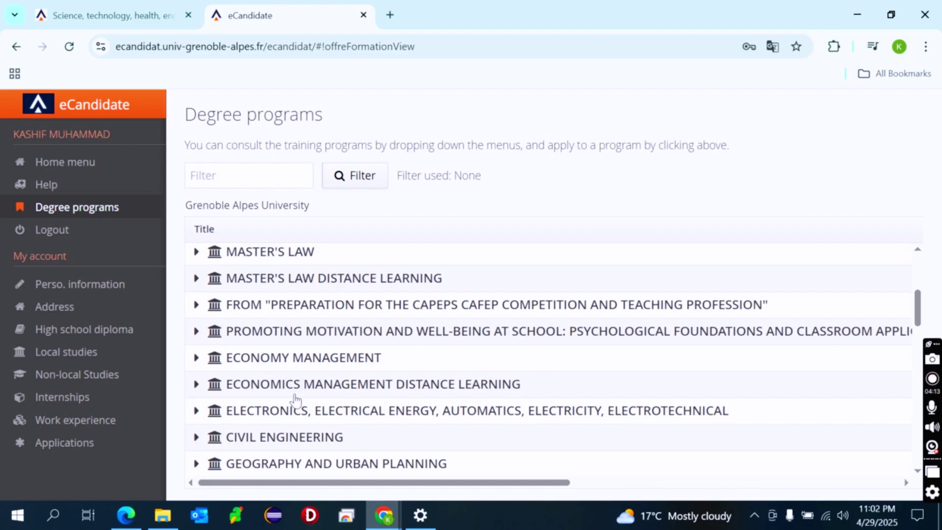
{"action": "scroll", "coordinate": [295, 400], "scroll_direction": "down", "scroll_amount": 5}
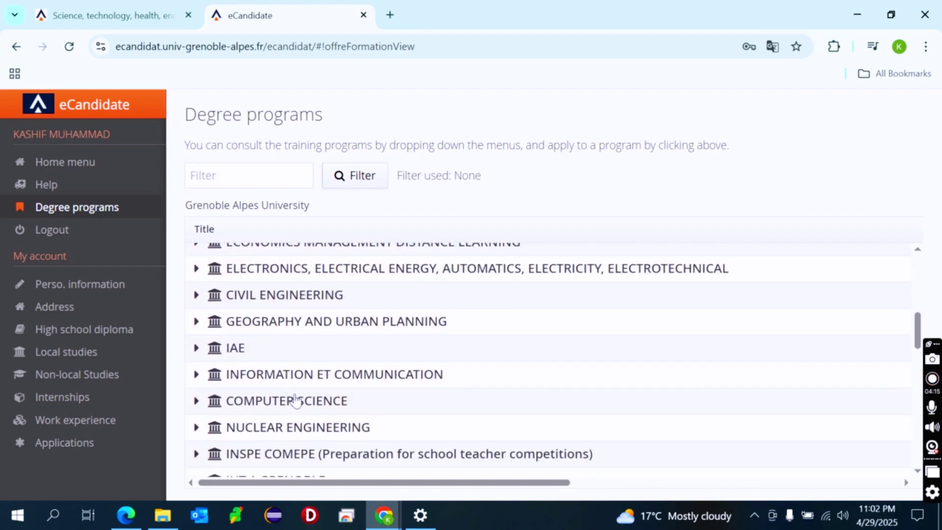
{"action": "scroll", "coordinate": [223, 409], "scroll_direction": "down", "scroll_amount": 7}
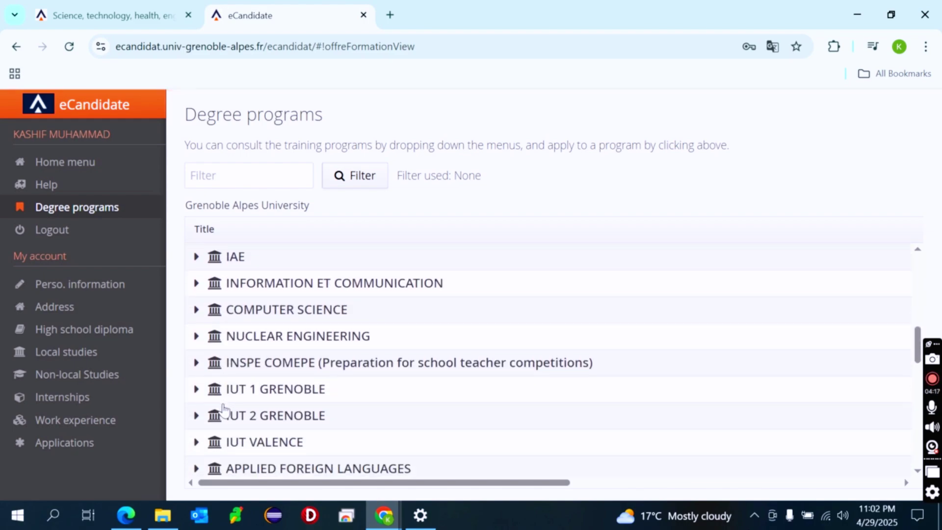
{"action": "scroll", "coordinate": [223, 409], "scroll_direction": "down", "scroll_amount": 4}
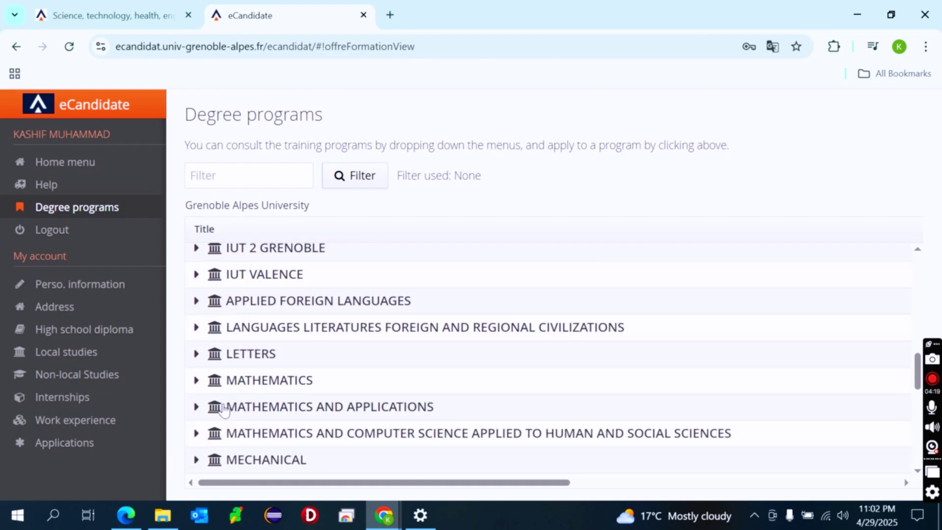
{"action": "scroll", "coordinate": [223, 409], "scroll_direction": "down", "scroll_amount": 11}
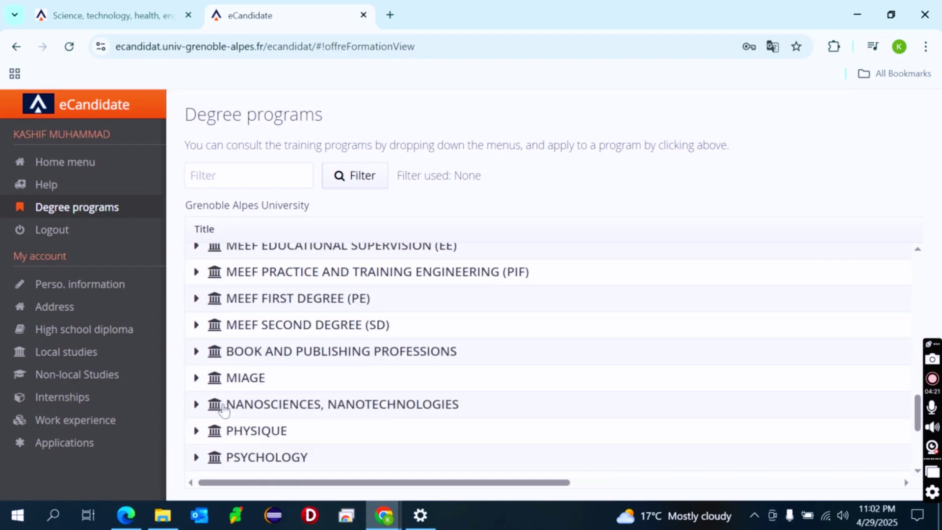
{"action": "scroll", "coordinate": [223, 410], "scroll_direction": "up", "scroll_amount": 15}
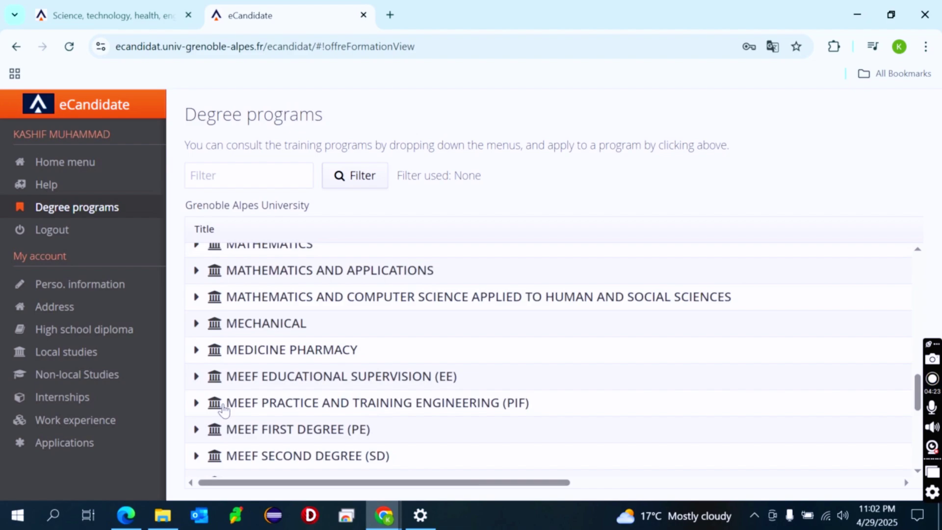
{"action": "scroll", "coordinate": [223, 409], "scroll_direction": "up", "scroll_amount": 4}
{"action": "scroll", "coordinate": [223, 409], "scroll_direction": "down", "scroll_amount": 7}
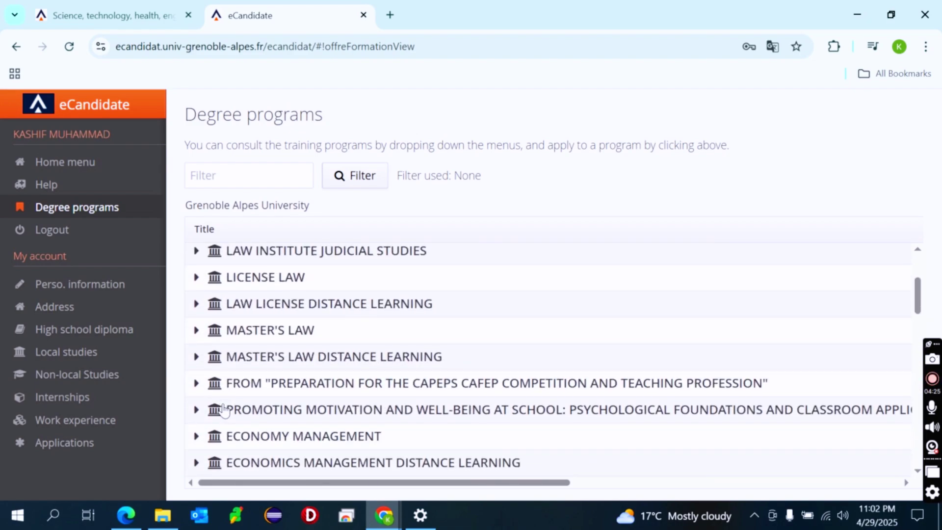
{"action": "scroll", "coordinate": [223, 409], "scroll_direction": "down", "scroll_amount": 4}
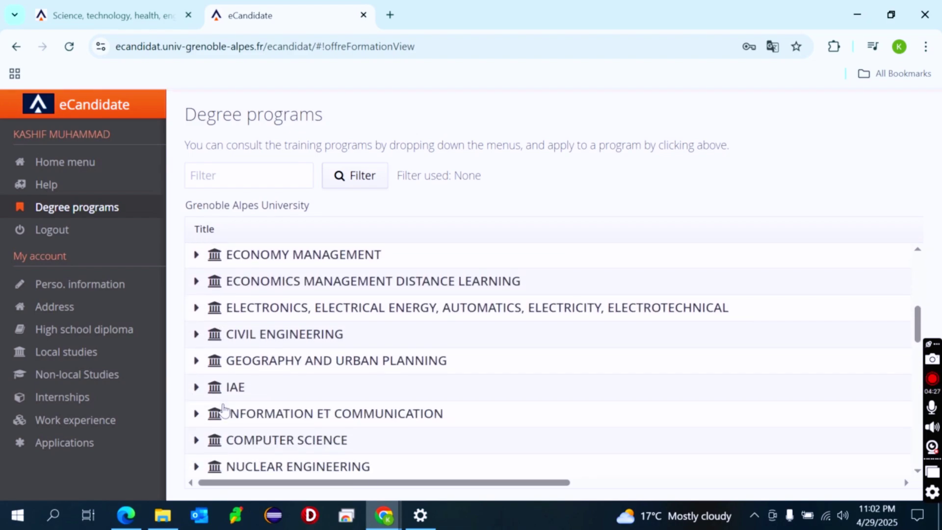
Under Computer Science > Master, apply to GRENOBLE - M2 Computer Science Computer Engineering Course and confirm
{"action": "left_click", "coordinate": [196, 438]}
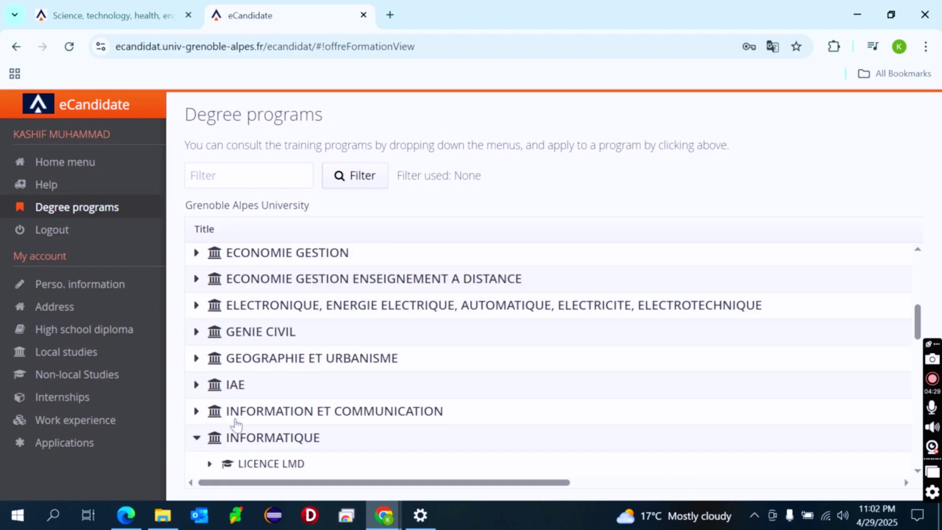
{"action": "scroll", "coordinate": [319, 382], "scroll_direction": "down", "scroll_amount": 3}
{"action": "scroll", "coordinate": [319, 382], "scroll_direction": "down", "scroll_amount": 2}
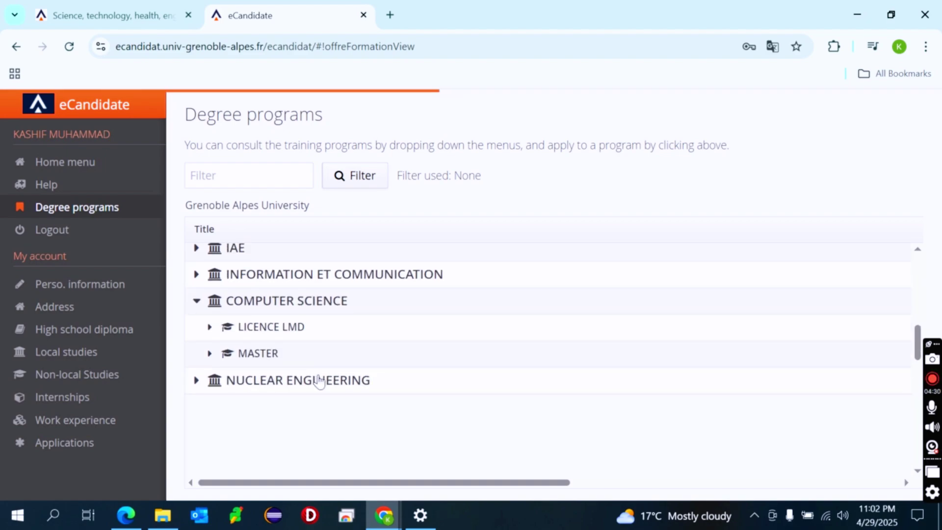
{"action": "left_click", "coordinate": [211, 355]}
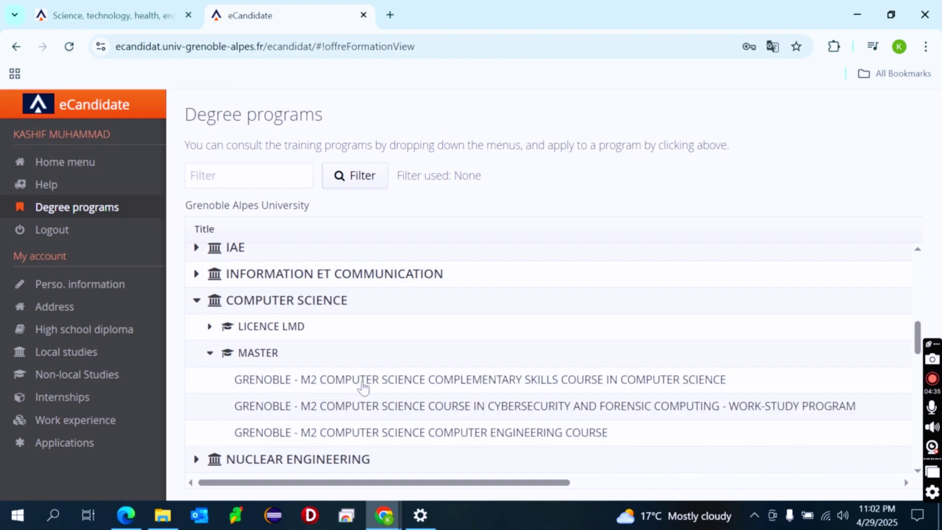
{"action": "scroll", "coordinate": [397, 435], "scroll_direction": "right", "scroll_amount": 4}
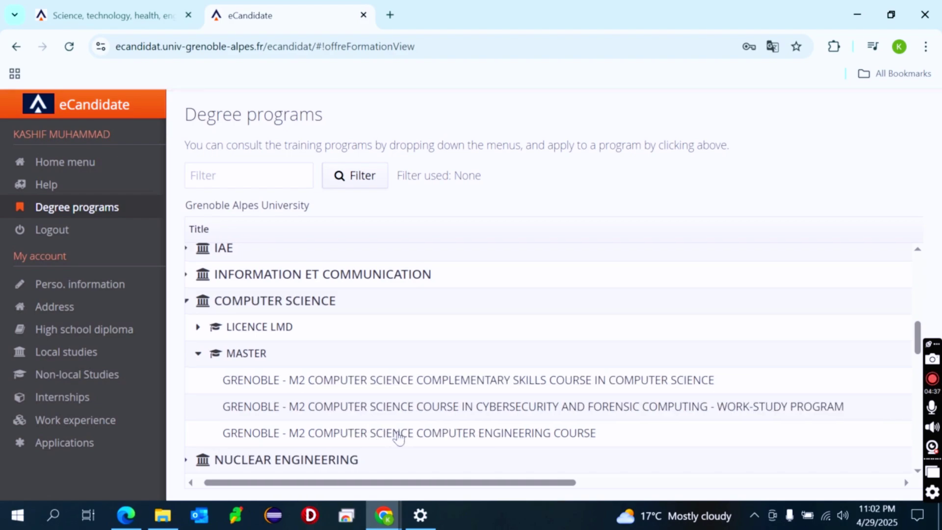
{"action": "scroll", "coordinate": [398, 436], "scroll_direction": "right", "scroll_amount": 1}
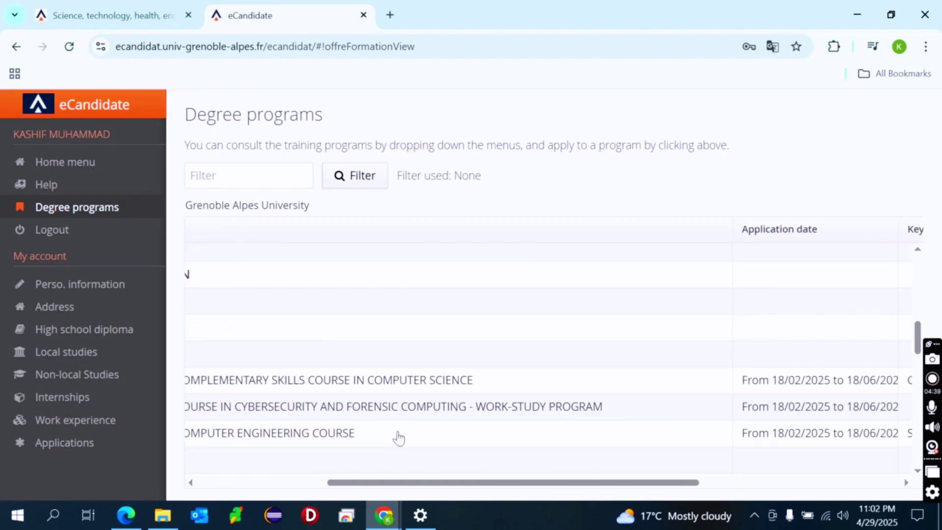
{"action": "scroll", "coordinate": [398, 437], "scroll_direction": "right", "scroll_amount": 1}
{"action": "scroll", "coordinate": [398, 437], "scroll_direction": "left", "scroll_amount": 3}
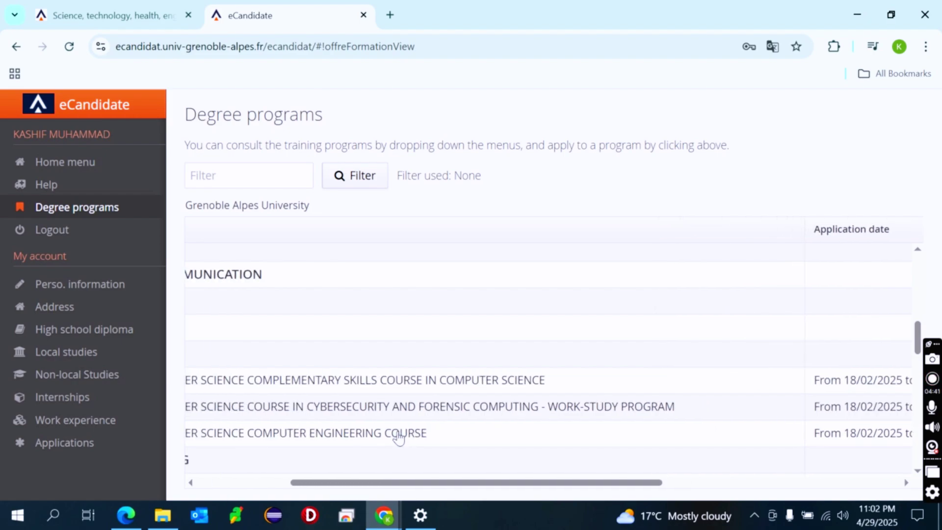
{"action": "scroll", "coordinate": [279, 426], "scroll_direction": "left", "scroll_amount": 2}
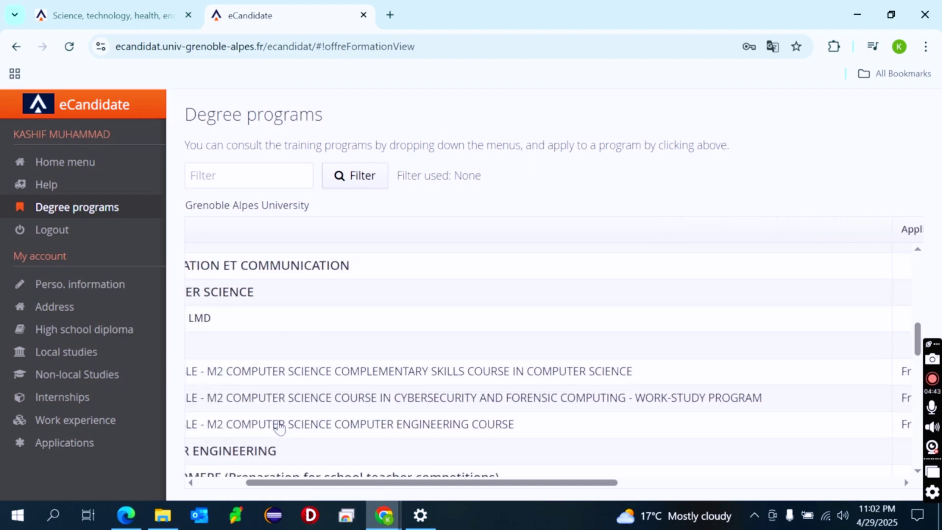
{"action": "left_click", "coordinate": [279, 426]}
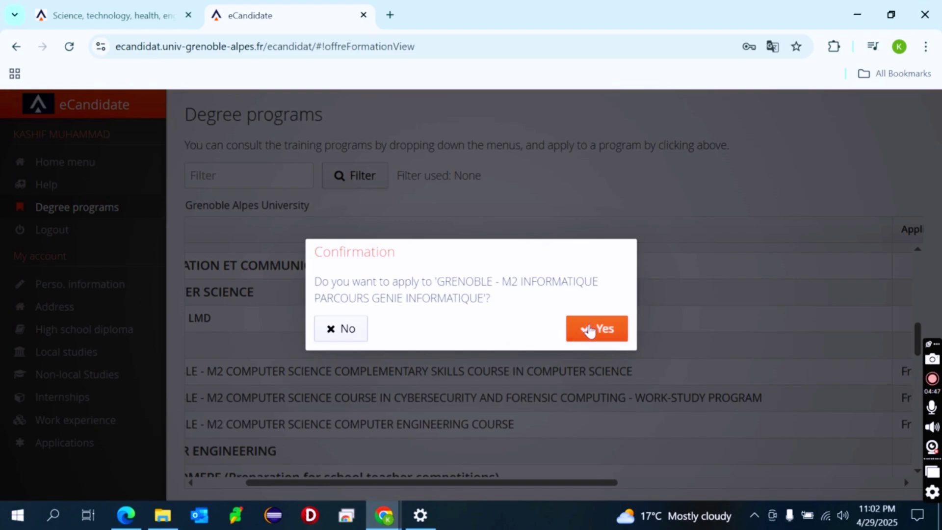
{"action": "left_click", "coordinate": [589, 332]}
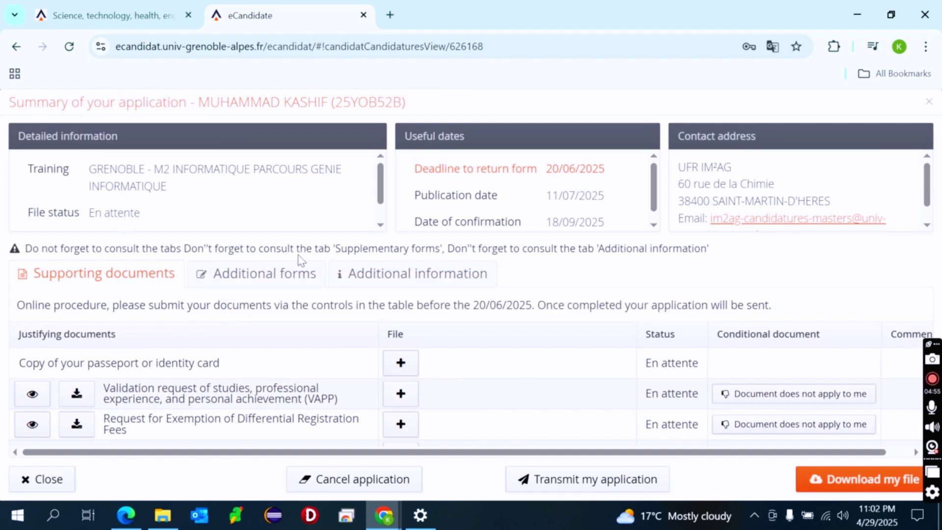
Scroll down the application summary to the French language test results document row
{"action": "scroll", "coordinate": [498, 228], "scroll_direction": "down", "scroll_amount": 1}
{"action": "scroll", "coordinate": [276, 216], "scroll_direction": "down", "scroll_amount": 1}
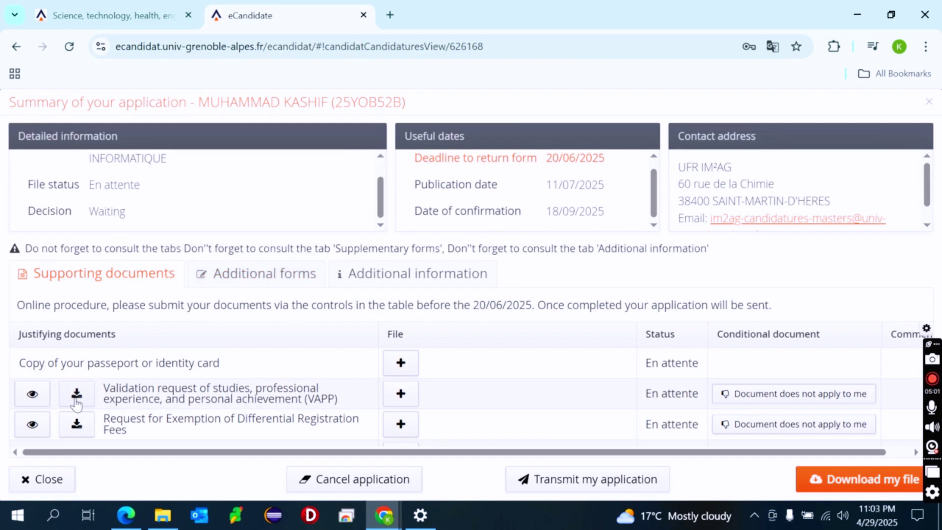
{"action": "scroll", "coordinate": [179, 398], "scroll_direction": "down", "scroll_amount": 3}
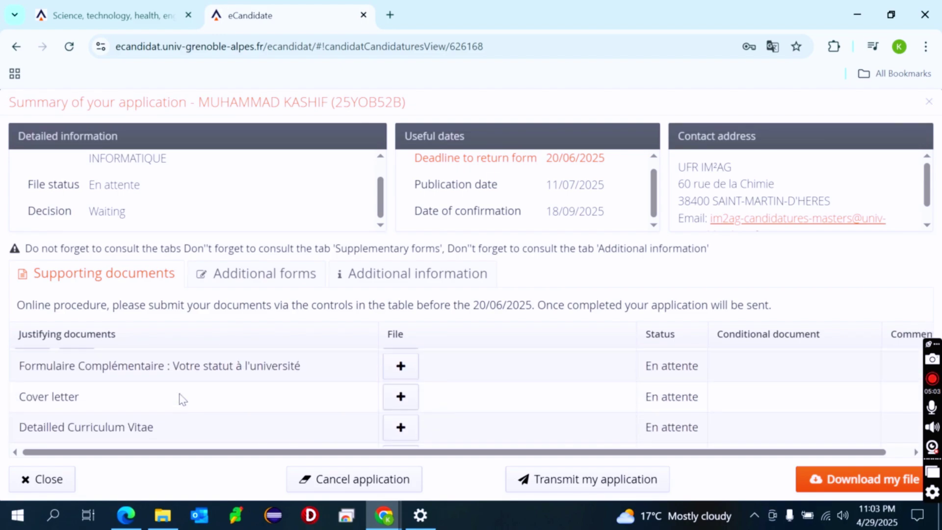
{"action": "scroll", "coordinate": [178, 397], "scroll_direction": "up", "scroll_amount": 2}
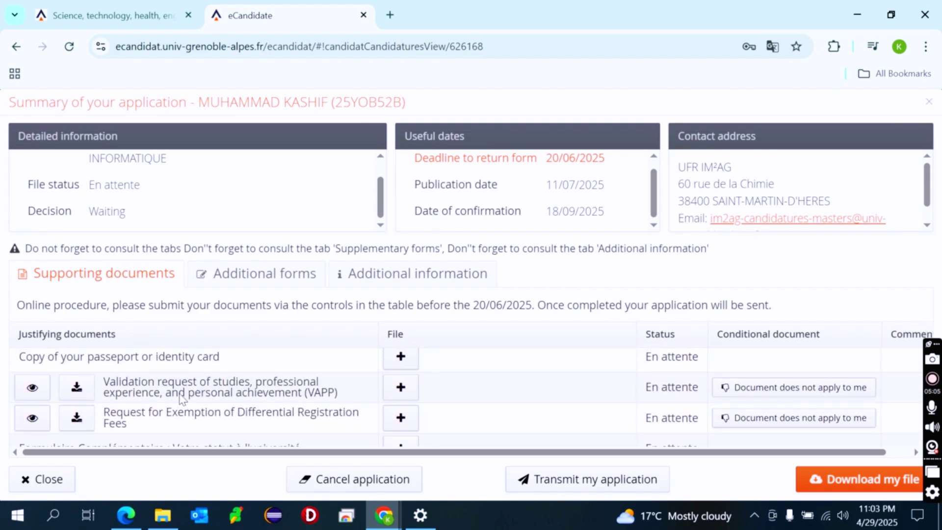
{"action": "scroll", "coordinate": [183, 405], "scroll_direction": "down", "scroll_amount": 2}
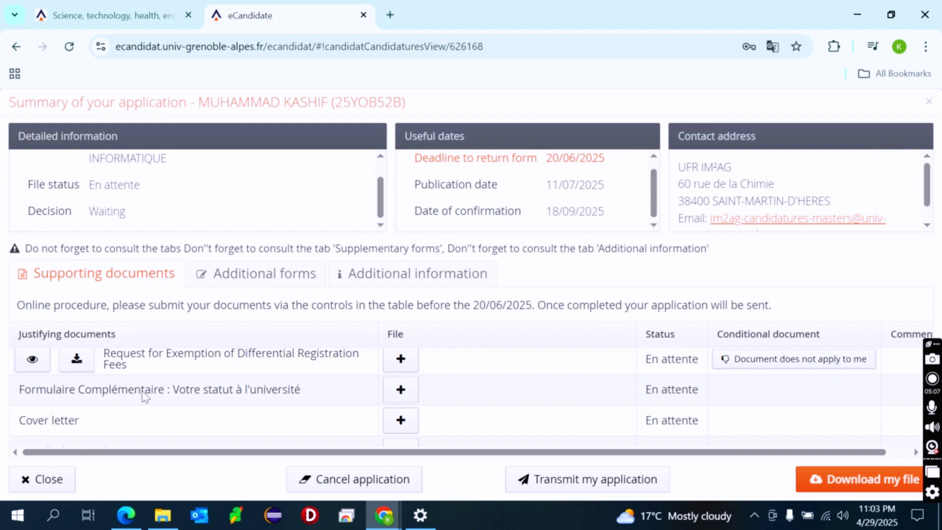
{"action": "scroll", "coordinate": [68, 430], "scroll_direction": "down", "scroll_amount": 1}
{"action": "scroll", "coordinate": [130, 418], "scroll_direction": "down", "scroll_amount": 2}
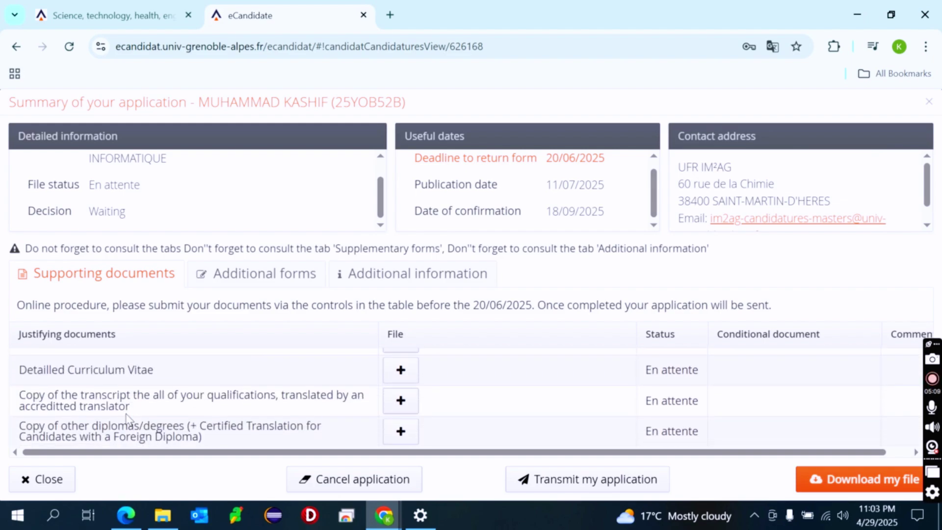
{"action": "scroll", "coordinate": [81, 414], "scroll_direction": "down", "scroll_amount": 1}
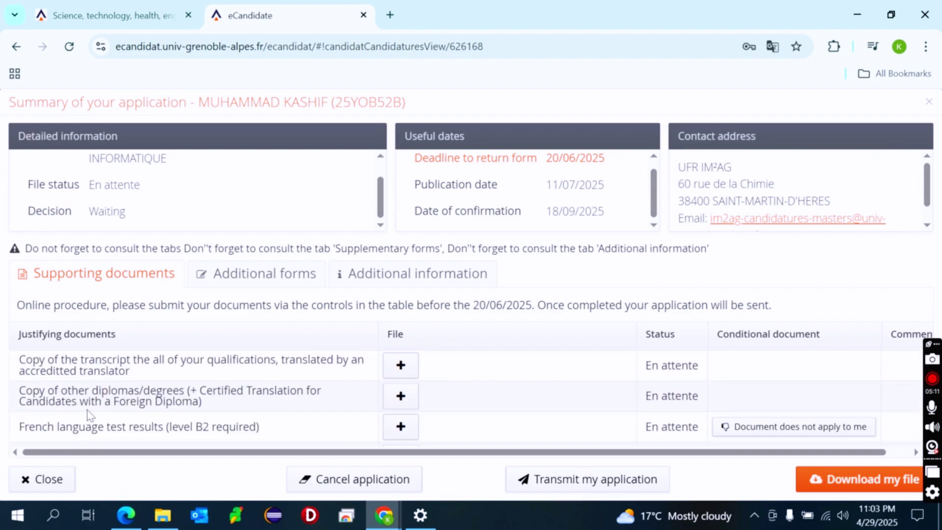
{"action": "scroll", "coordinate": [80, 428], "scroll_direction": "down", "scroll_amount": 1}
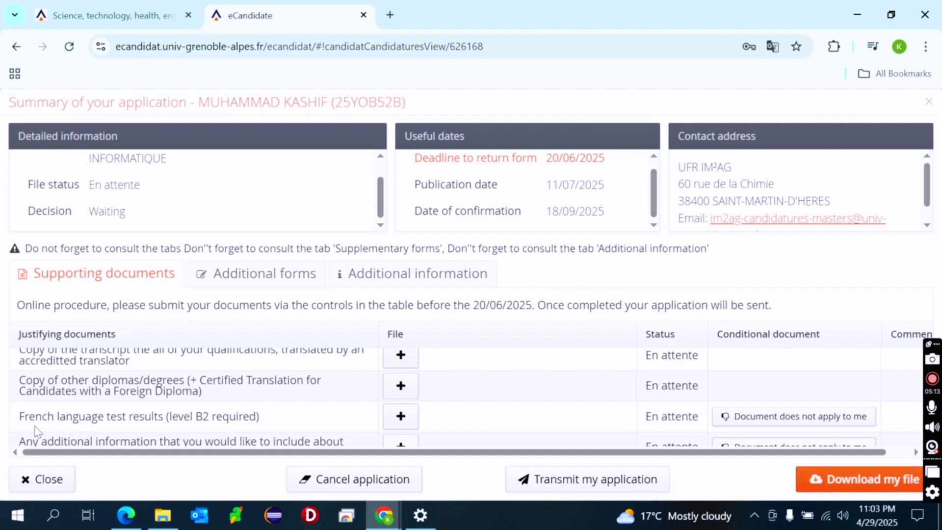
{"action": "scroll", "coordinate": [322, 410], "scroll_direction": "down", "scroll_amount": 1}
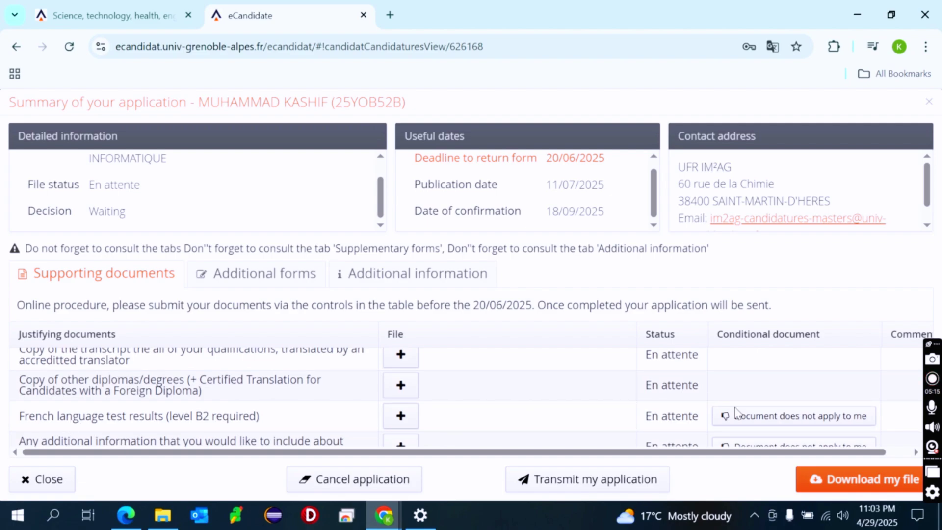
Declare that the French language test results document does not apply, so it becomes Non concerné
{"action": "left_click", "coordinate": [854, 422]}
{"action": "scroll", "coordinate": [580, 401], "scroll_direction": "down", "scroll_amount": 3}
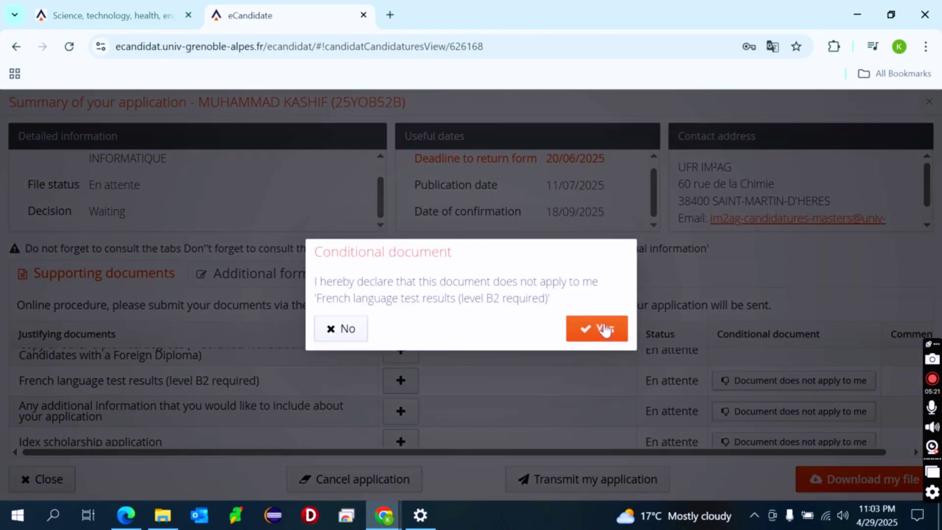
{"action": "left_click", "coordinate": [605, 328]}
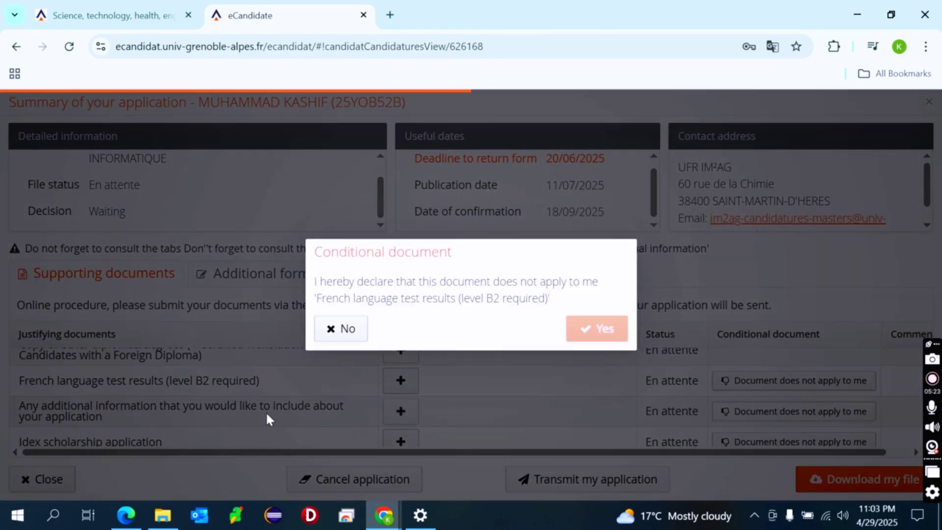
{"action": "scroll", "coordinate": [268, 419], "scroll_direction": "down", "scroll_amount": 3}
{"action": "scroll", "coordinate": [269, 419], "scroll_direction": "up", "scroll_amount": 8}
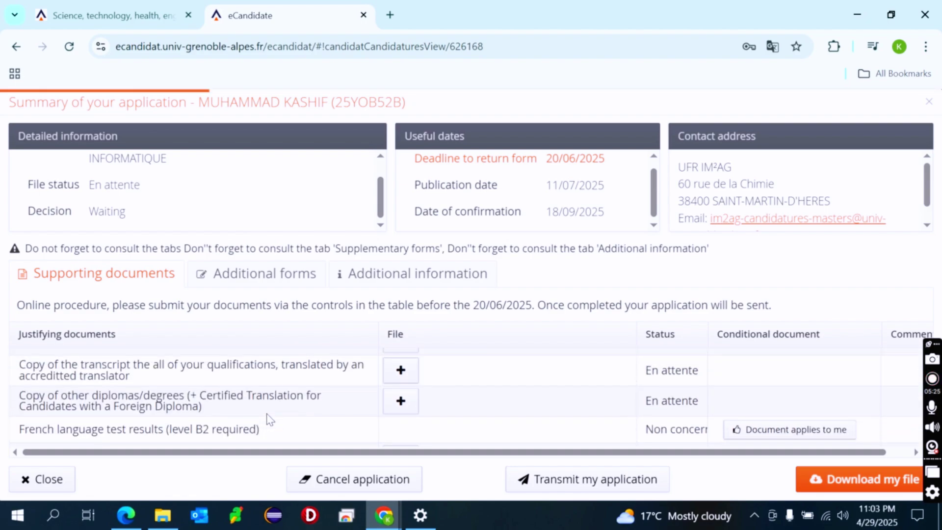
{"action": "scroll", "coordinate": [268, 419], "scroll_direction": "up", "scroll_amount": 5}
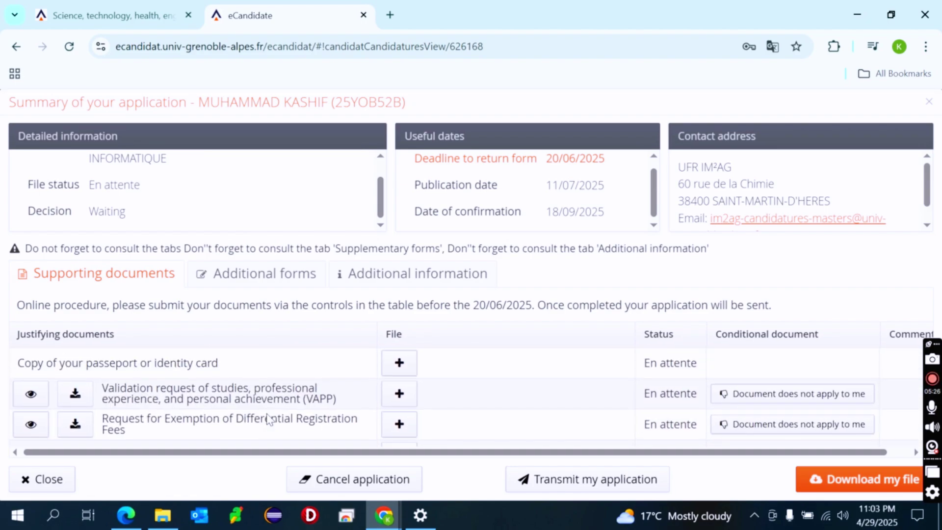